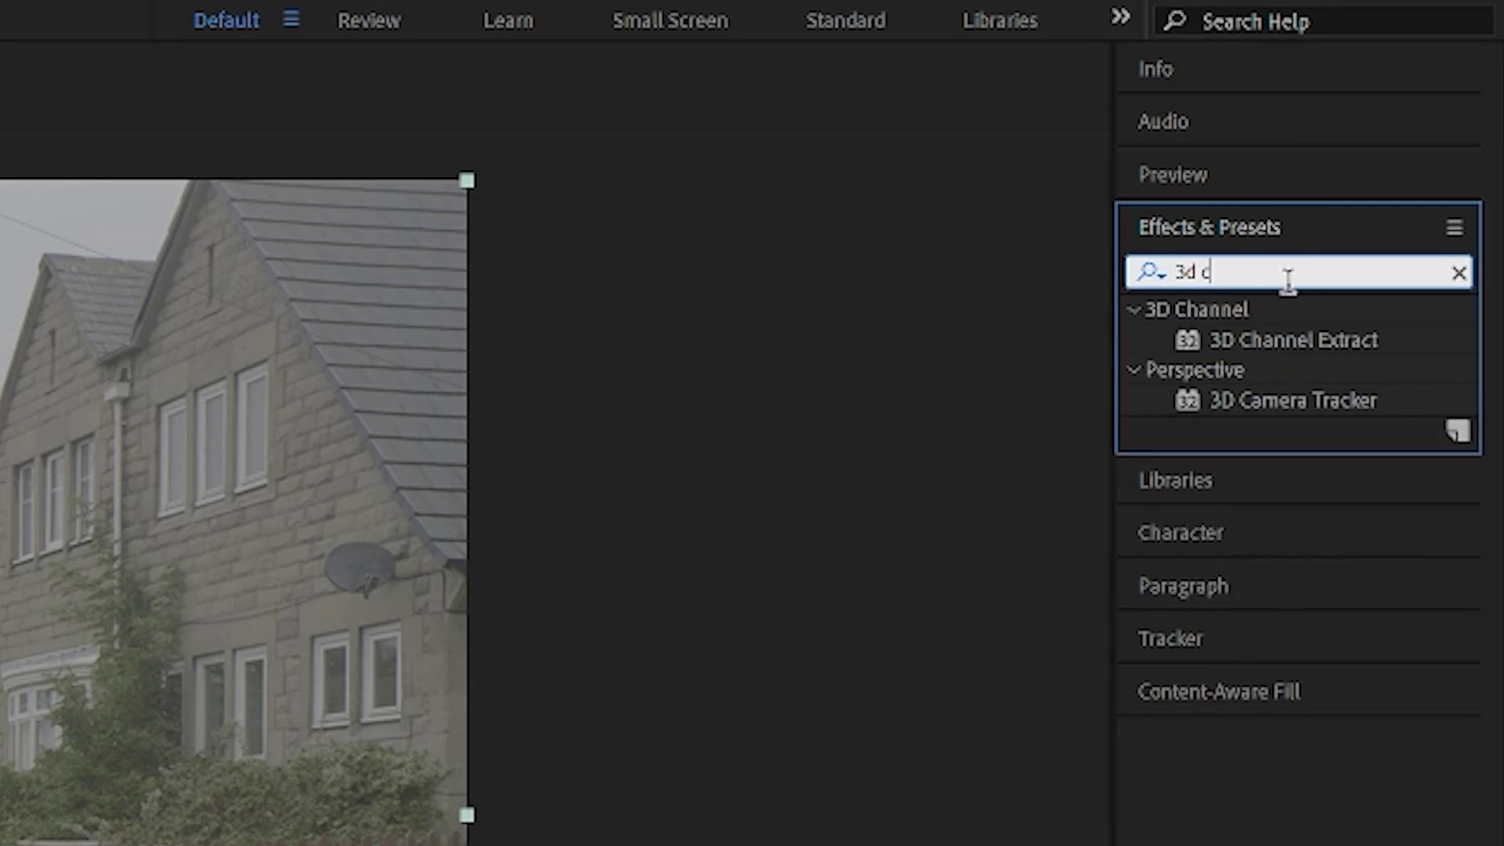
- Find the 3D Camera Tracker effect and apply it to the street footage layer
{"action": "type", "text": "amer"}
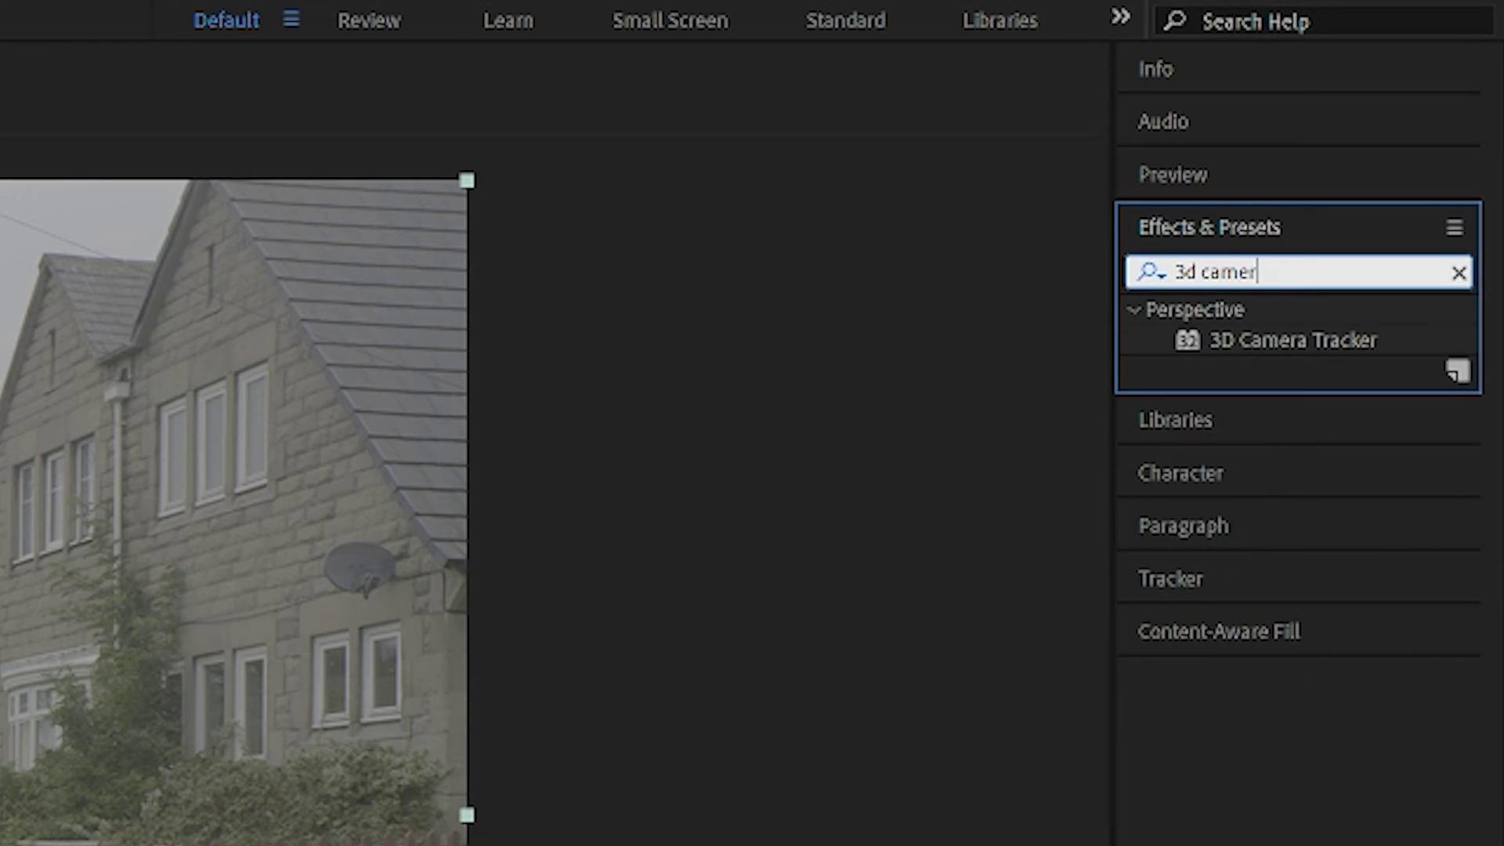
{"action": "left_click", "coordinate": [1220, 339]}
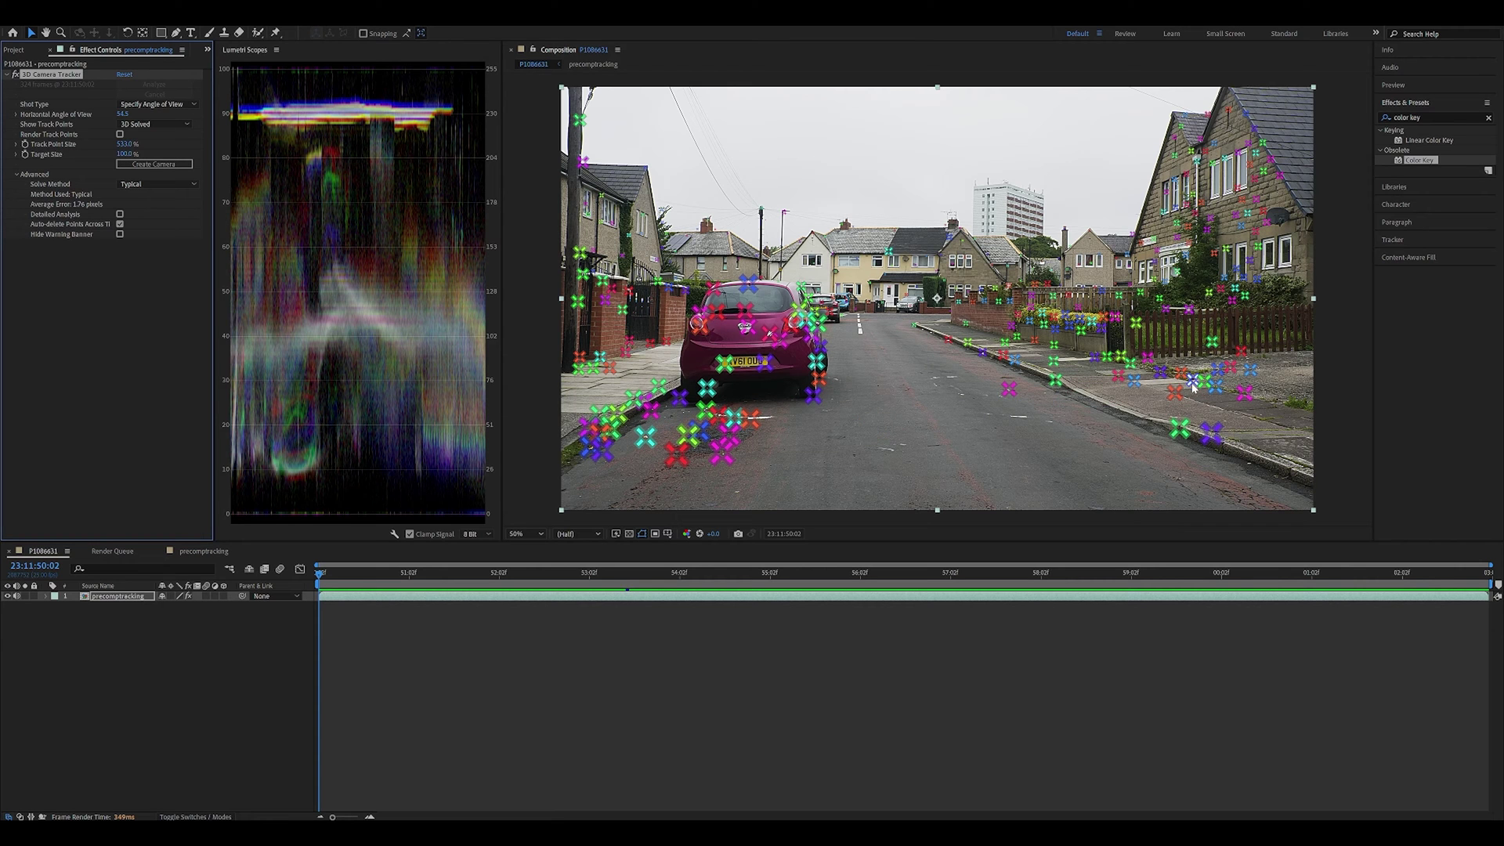
- Set the ground plane and origin from the track points on the pavement beside the road
{"action": "right_click", "coordinate": [1156, 406]}
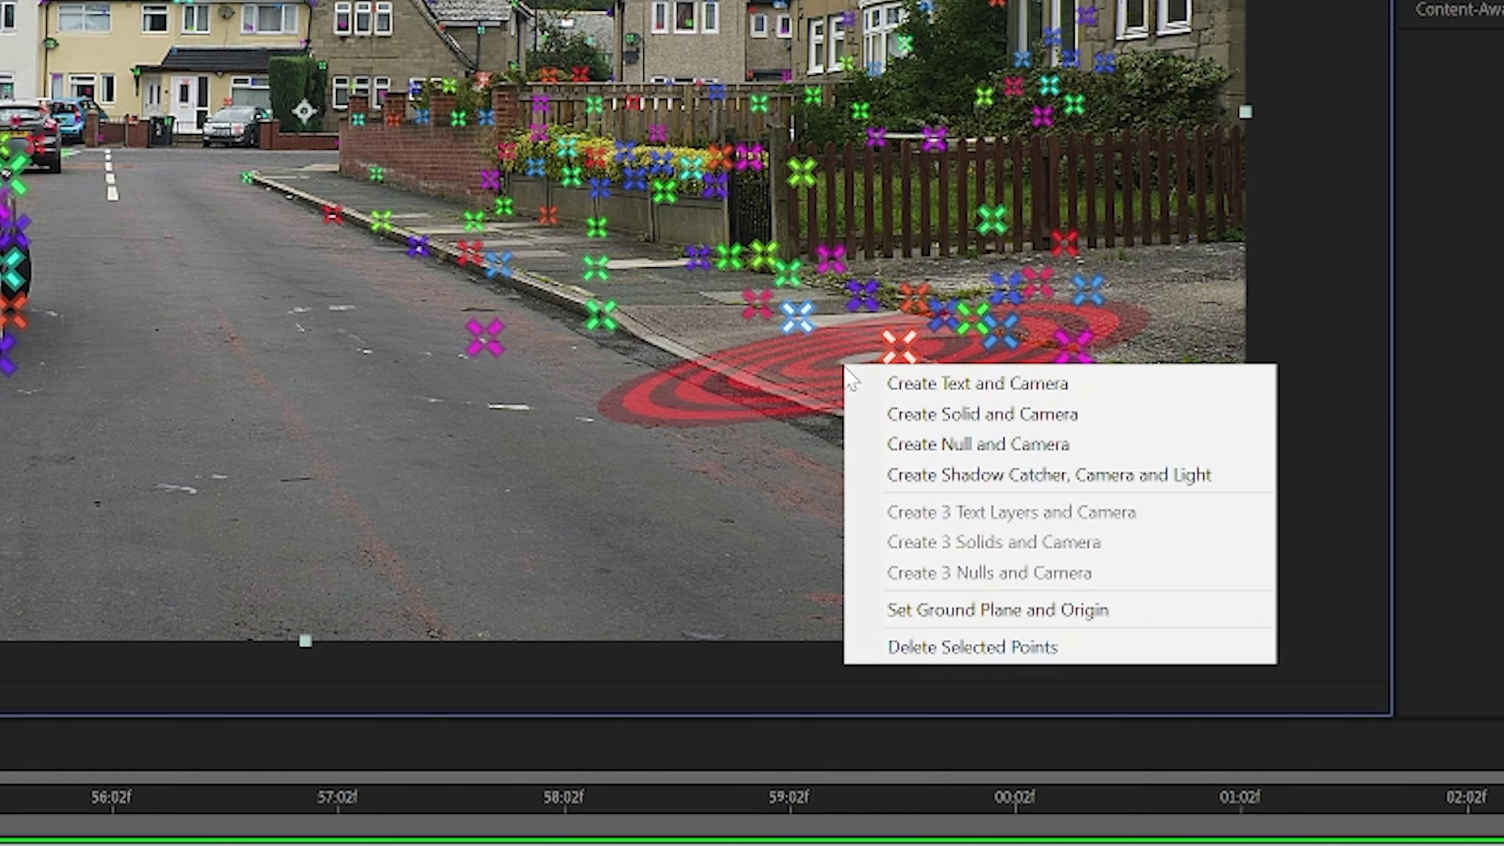
{"action": "left_click", "coordinate": [957, 610]}
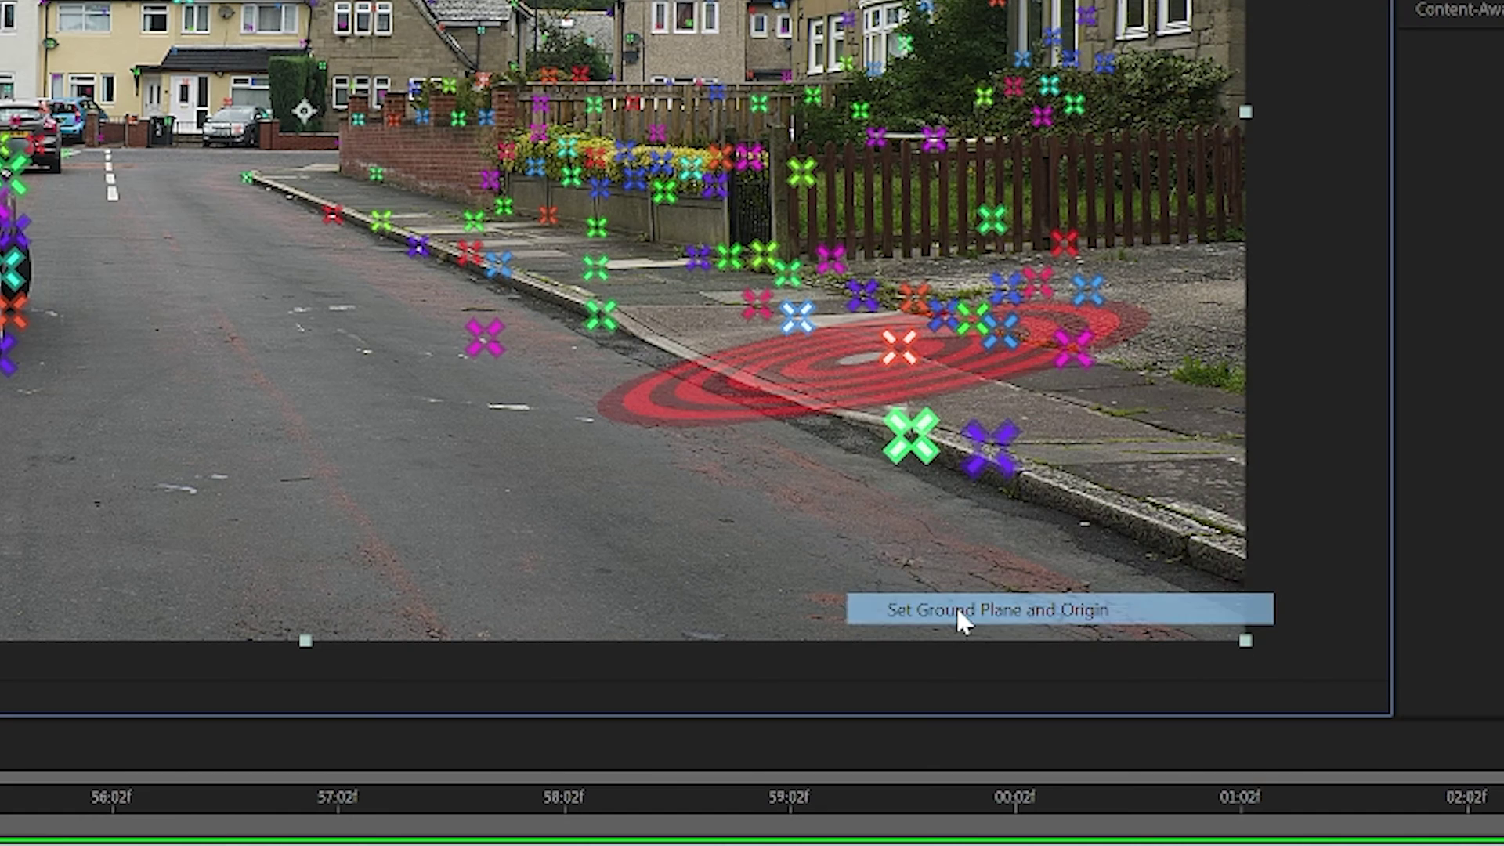
- Select three track points on the pavement near the kerb and create a tracker camera from them
{"action": "right_click", "coordinate": [687, 319]}
{"action": "left_click", "coordinate": [731, 312]}
{"action": "right_click", "coordinate": [733, 312]}
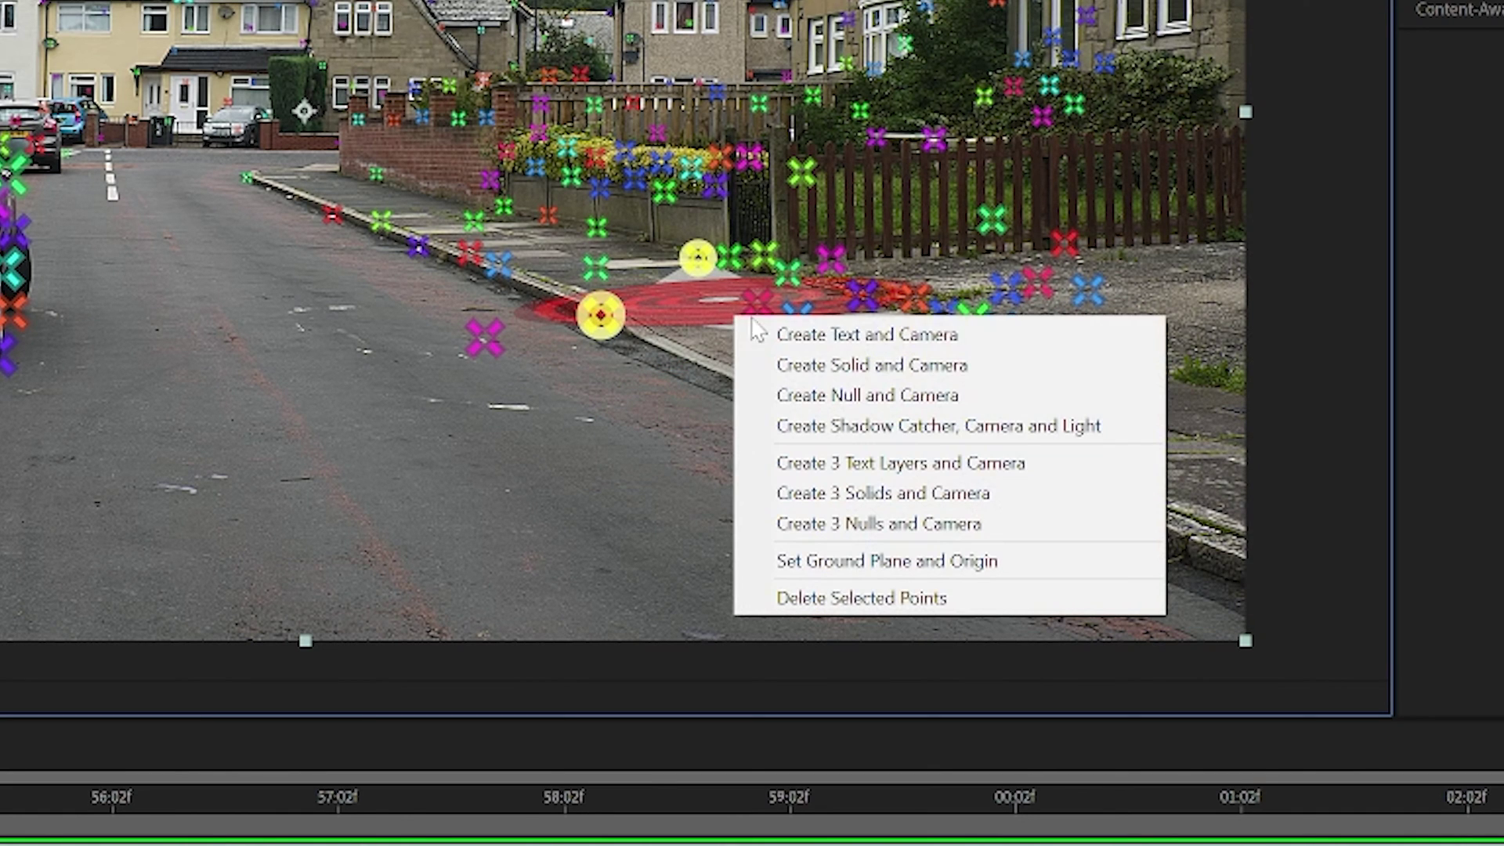
{"action": "left_click", "coordinate": [891, 376]}
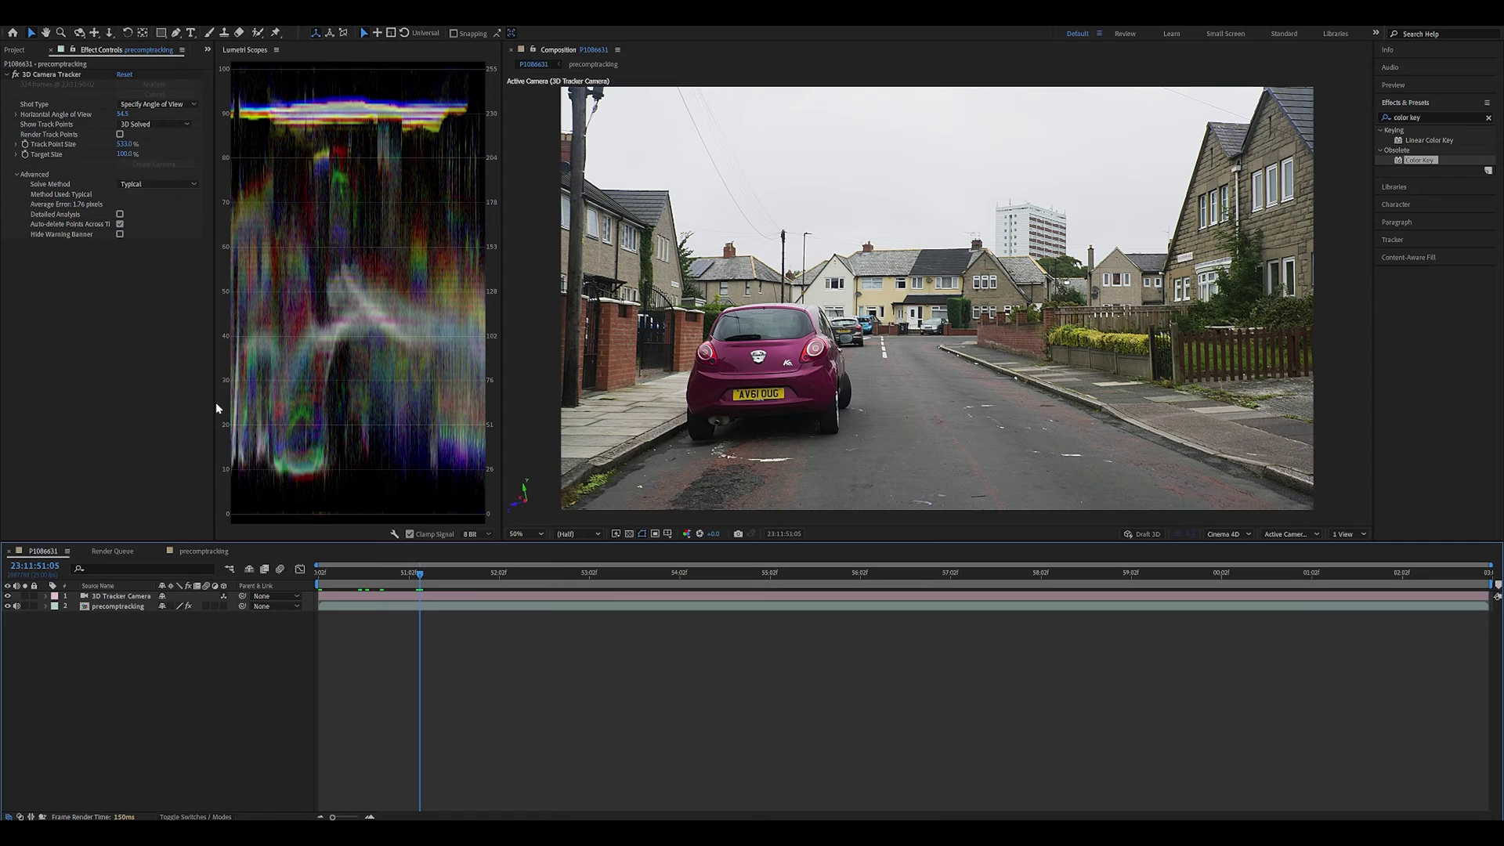
- Export the tracked composition as a Cinema 4D file
{"action": "left_click", "coordinate": [14, 12]}
{"action": "mouse_move", "coordinate": [59, 199]}
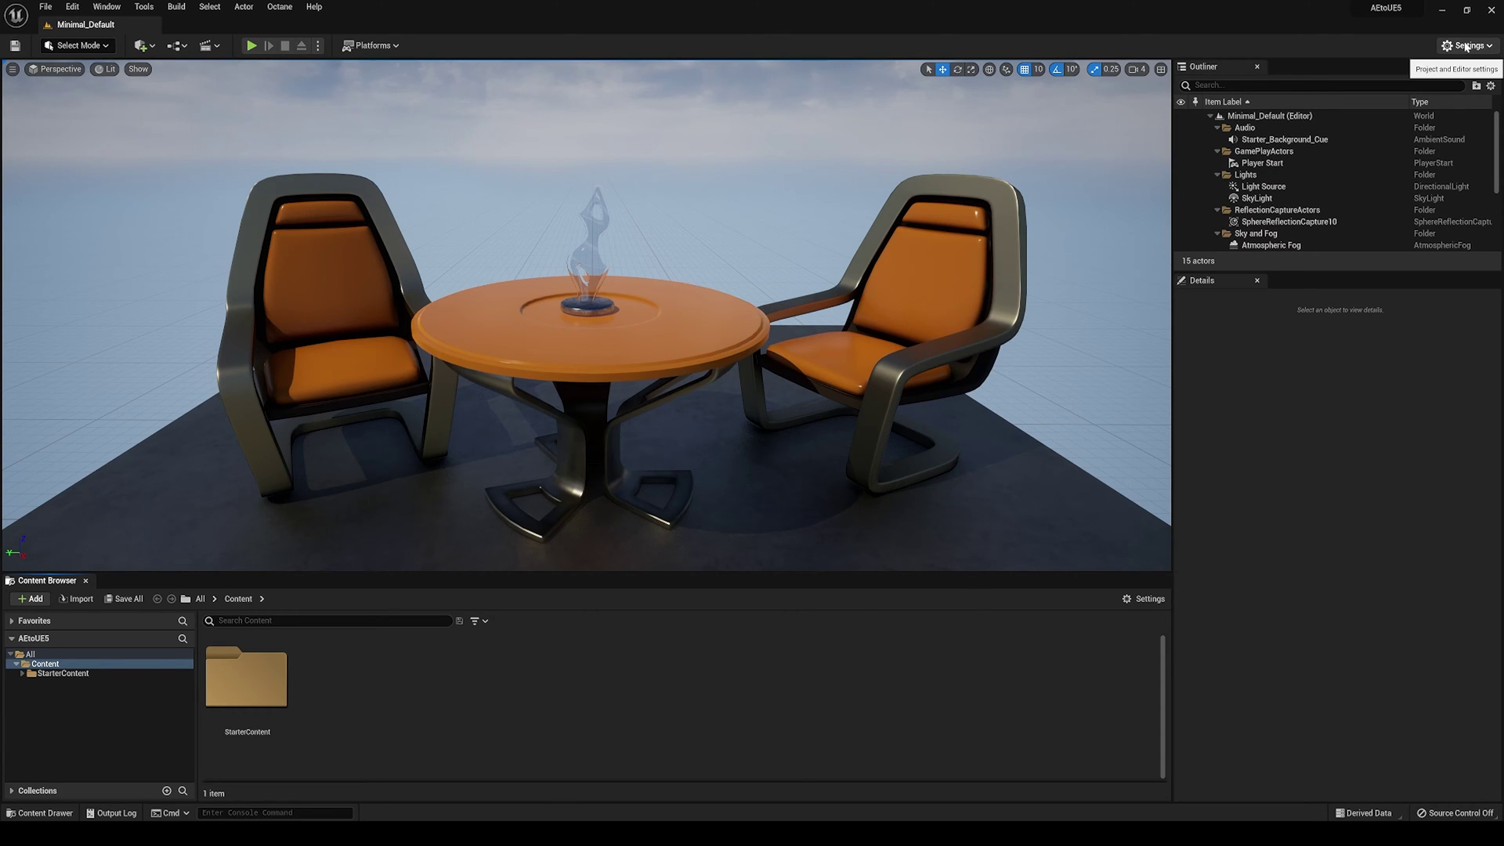
- In Unreal Engine, find the Datasmith C4D Importer plugin and enable it for the project
{"action": "left_click", "coordinate": [1465, 45]}
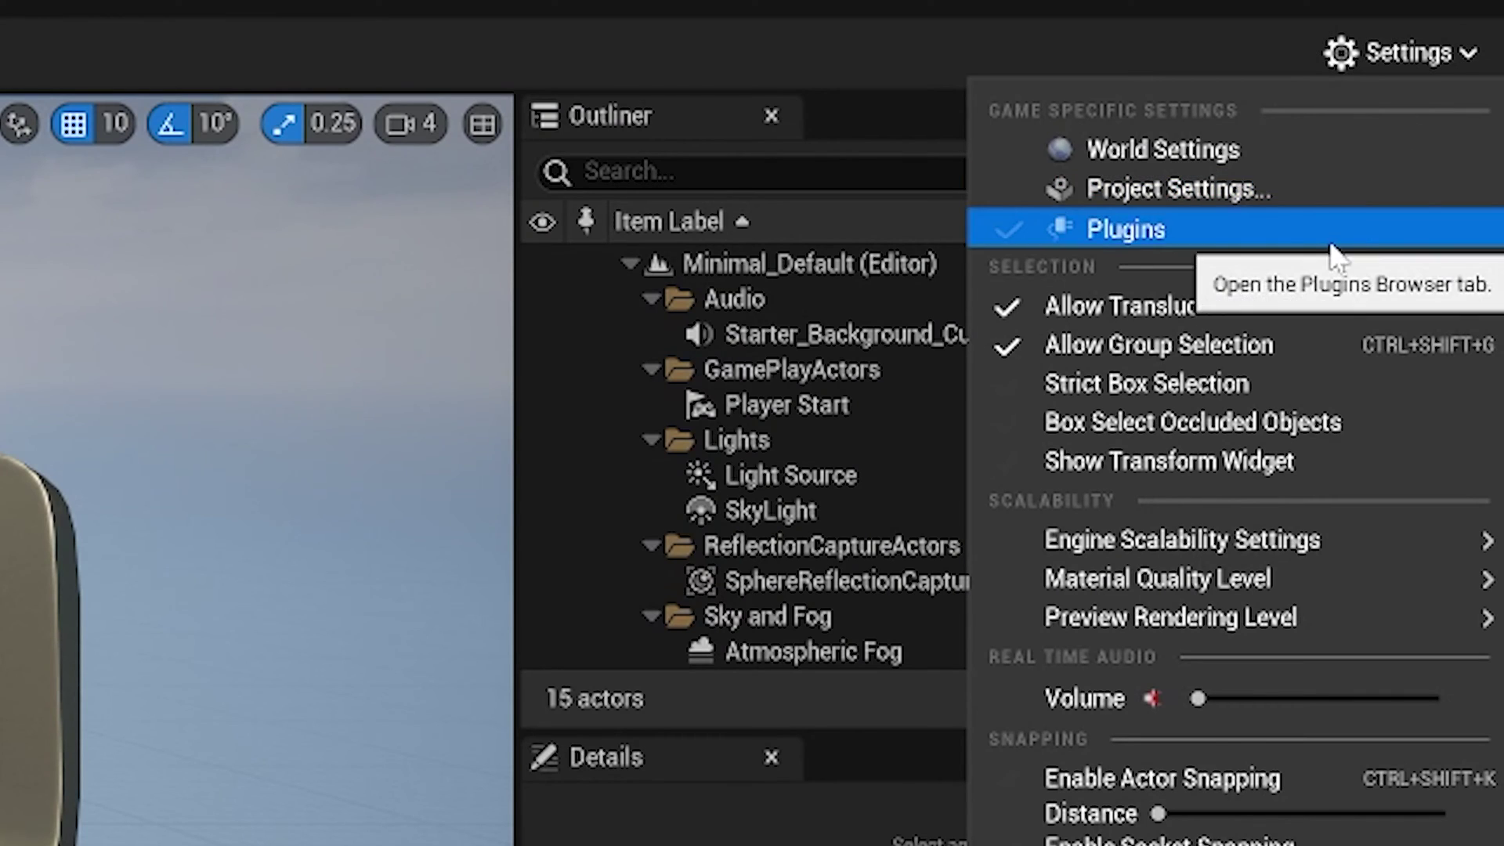
{"action": "left_click", "coordinate": [1332, 243]}
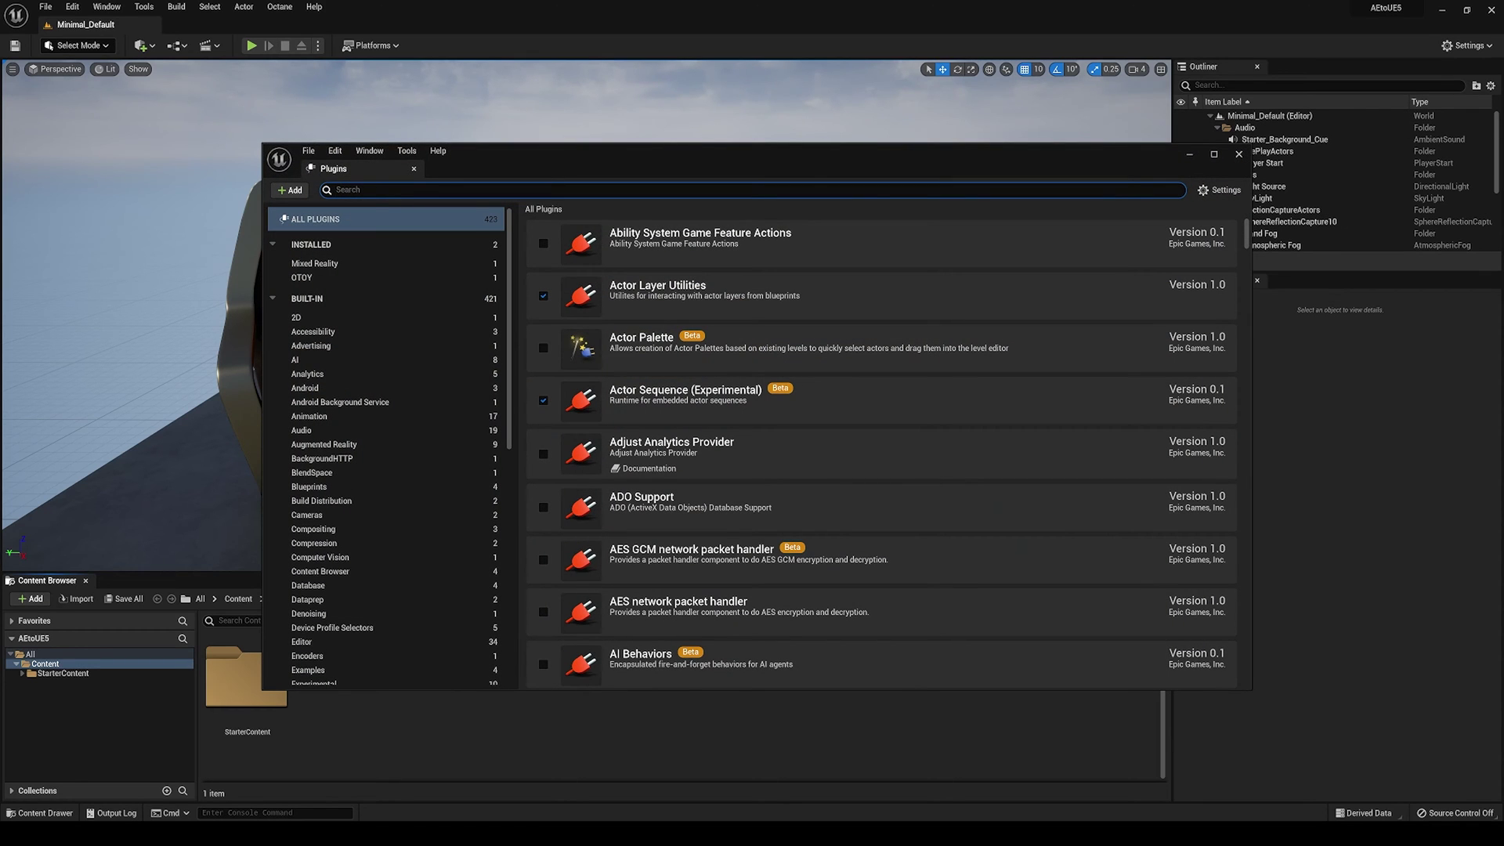
{"action": "type", "text": "datasmith"}
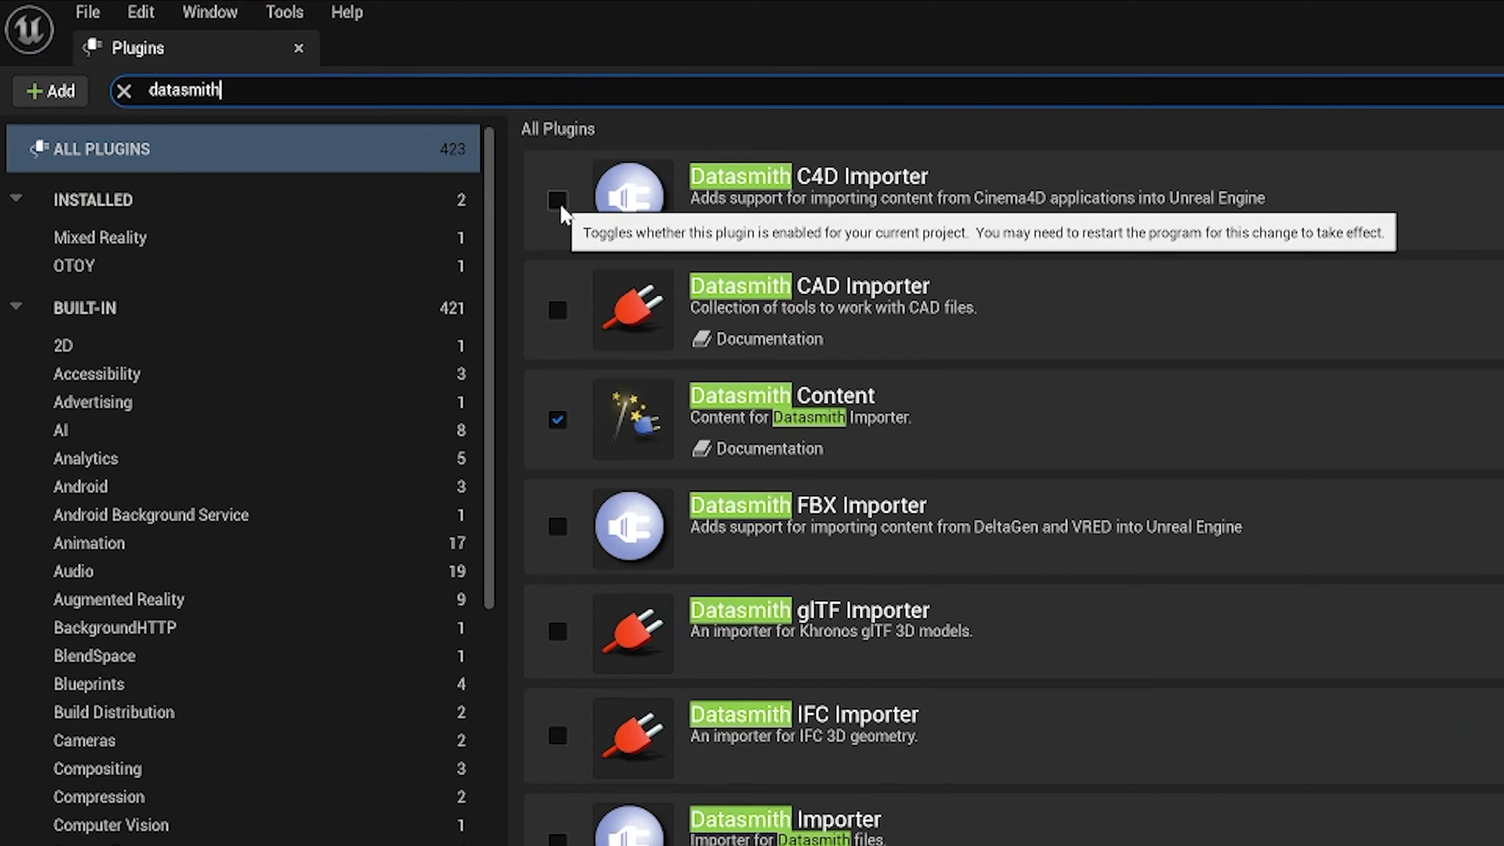
{"action": "left_click", "coordinate": [563, 210]}
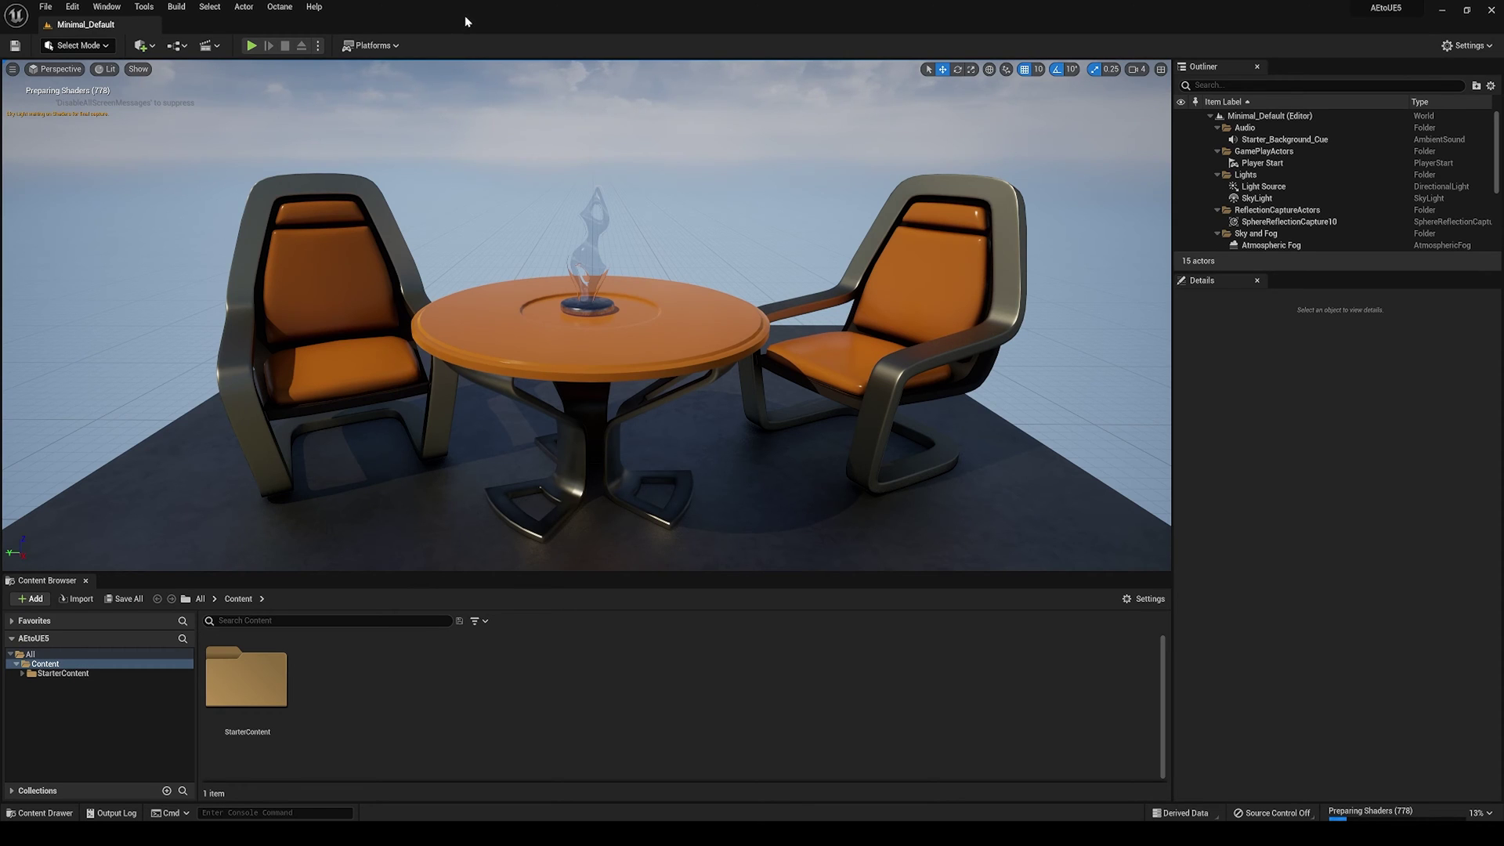
- Import P1086631.c4d as a Datasmith file into the Content folder
{"action": "left_click", "coordinate": [153, 47]}
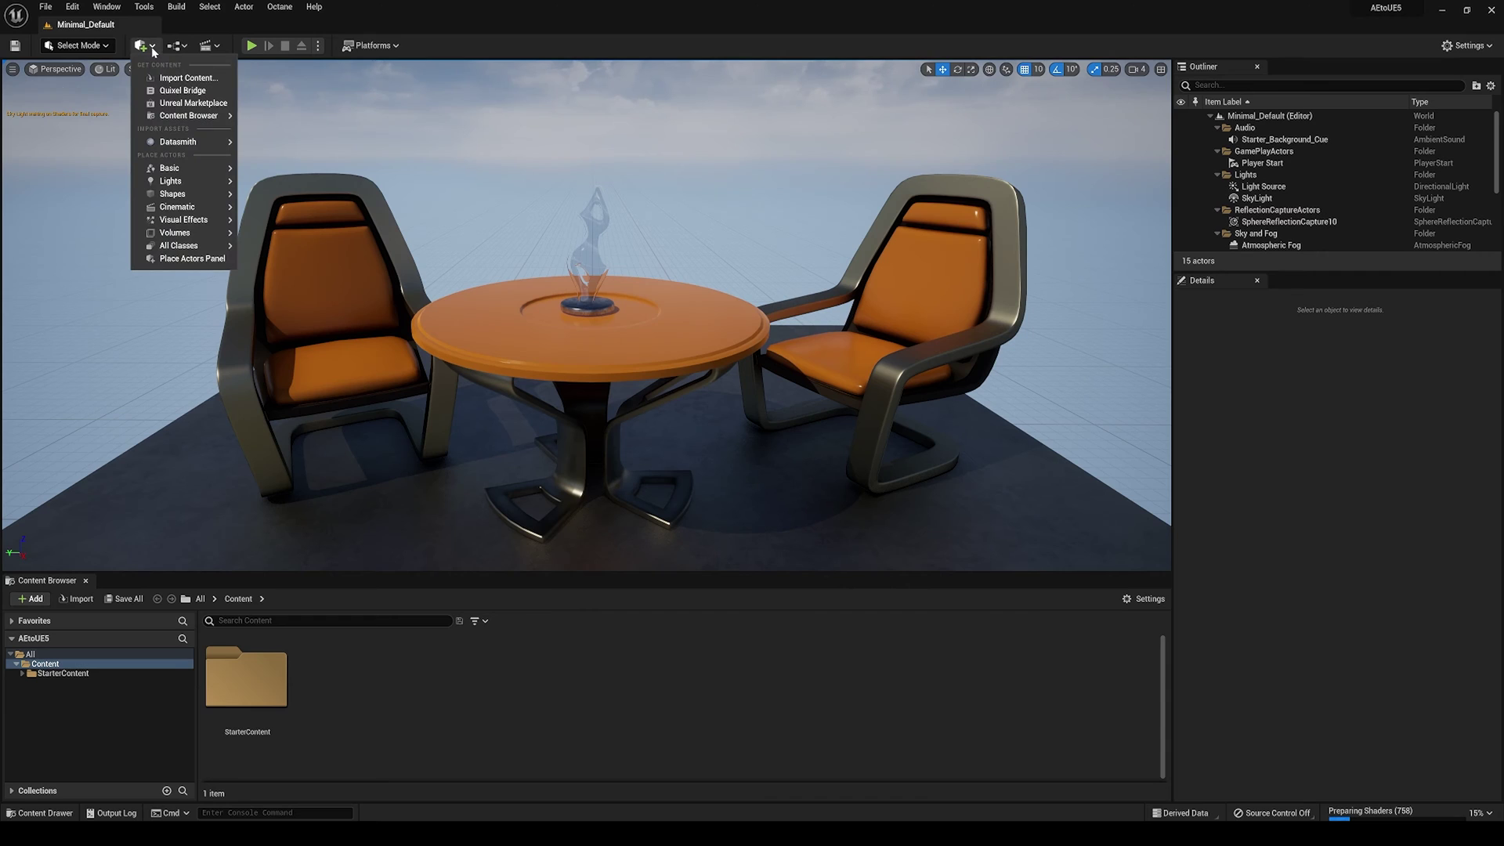
{"action": "mouse_move", "coordinate": [195, 142]}
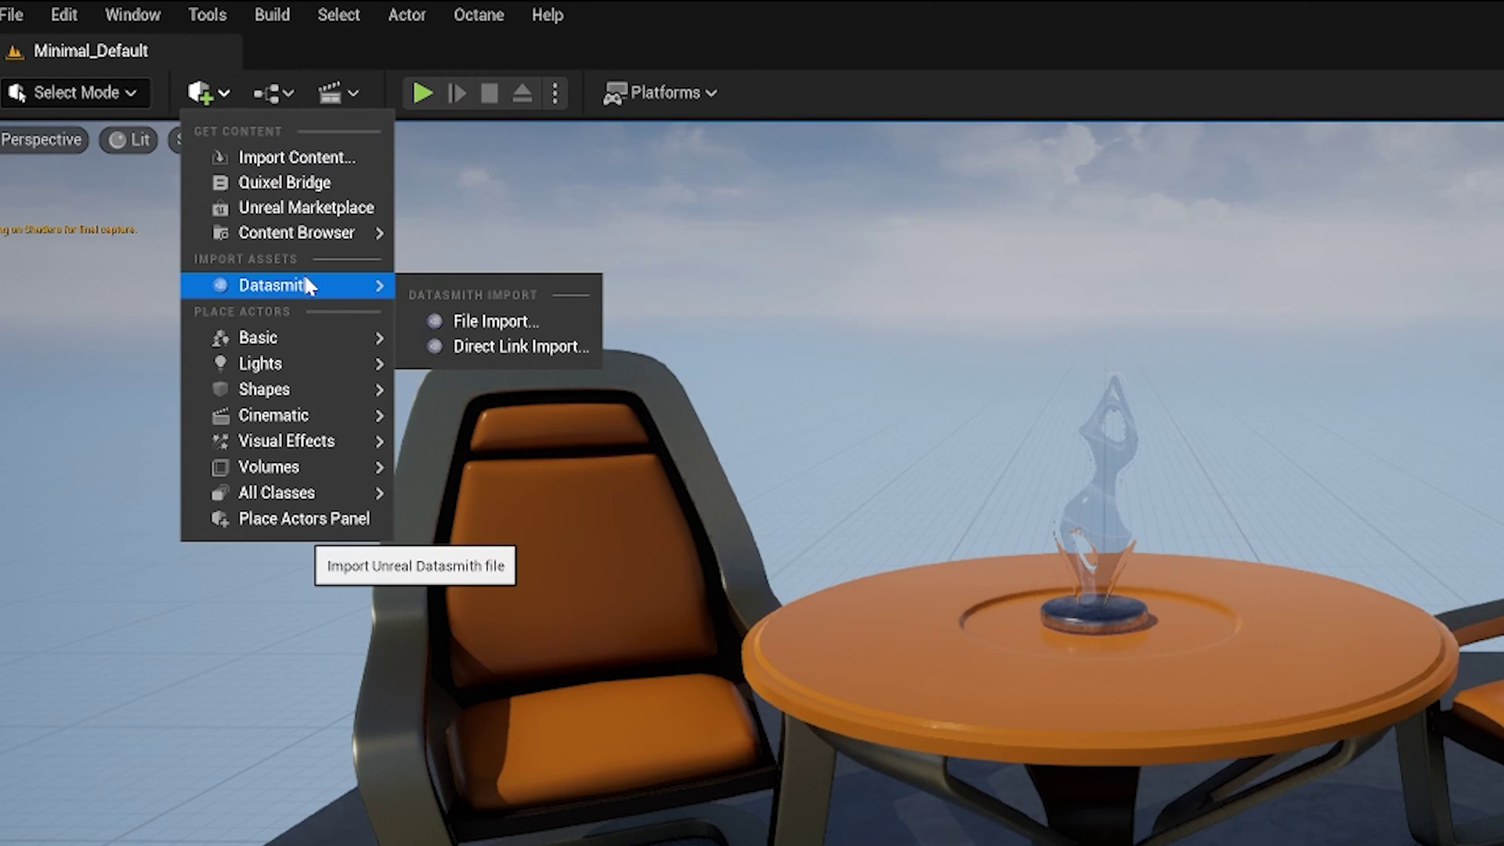
{"action": "left_click", "coordinate": [491, 321]}
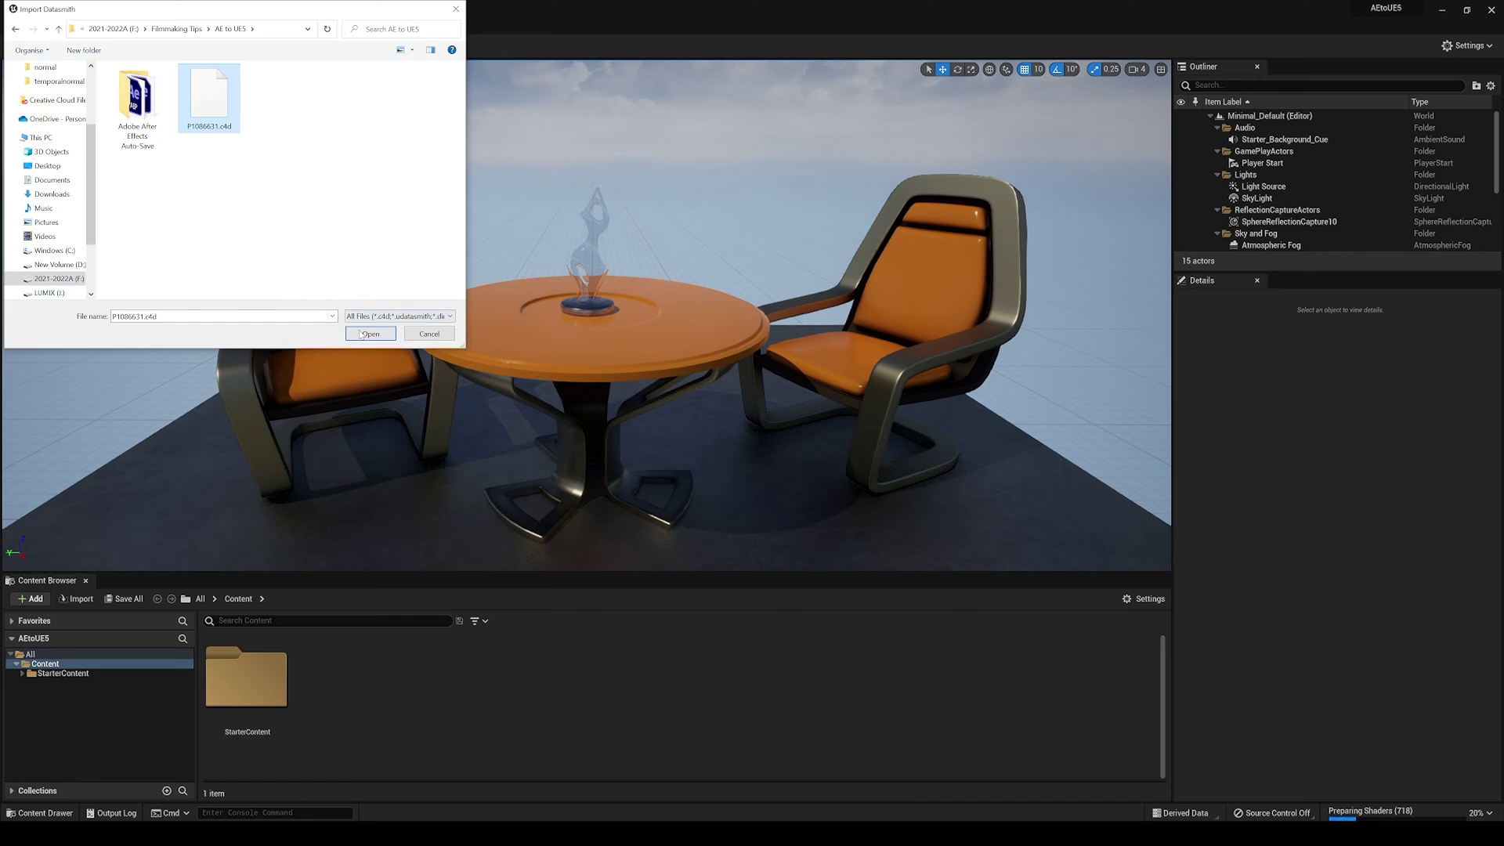
{"action": "left_click", "coordinate": [360, 335]}
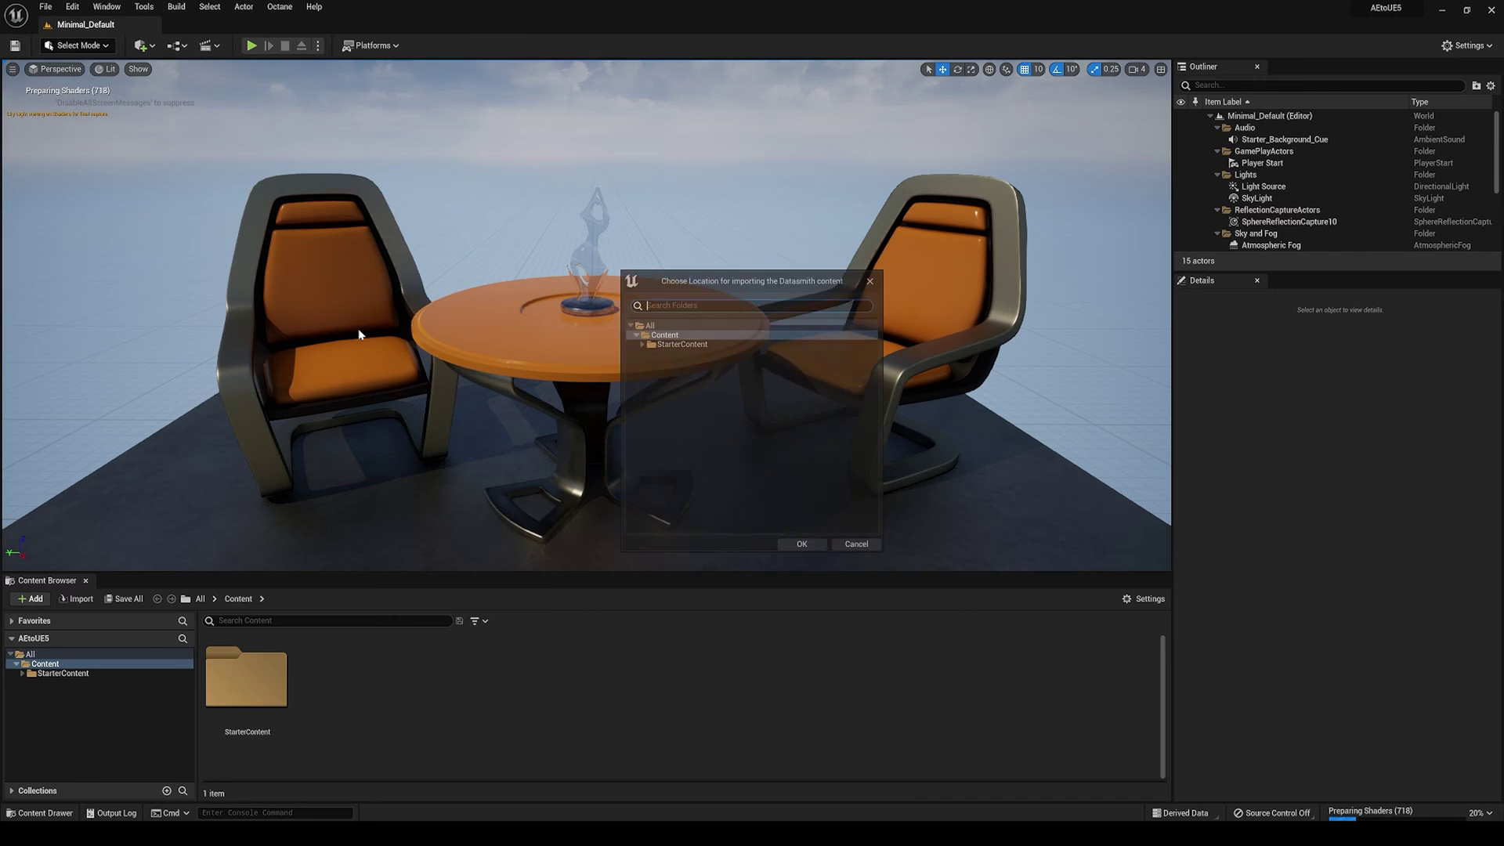
{"action": "left_click", "coordinate": [802, 547]}
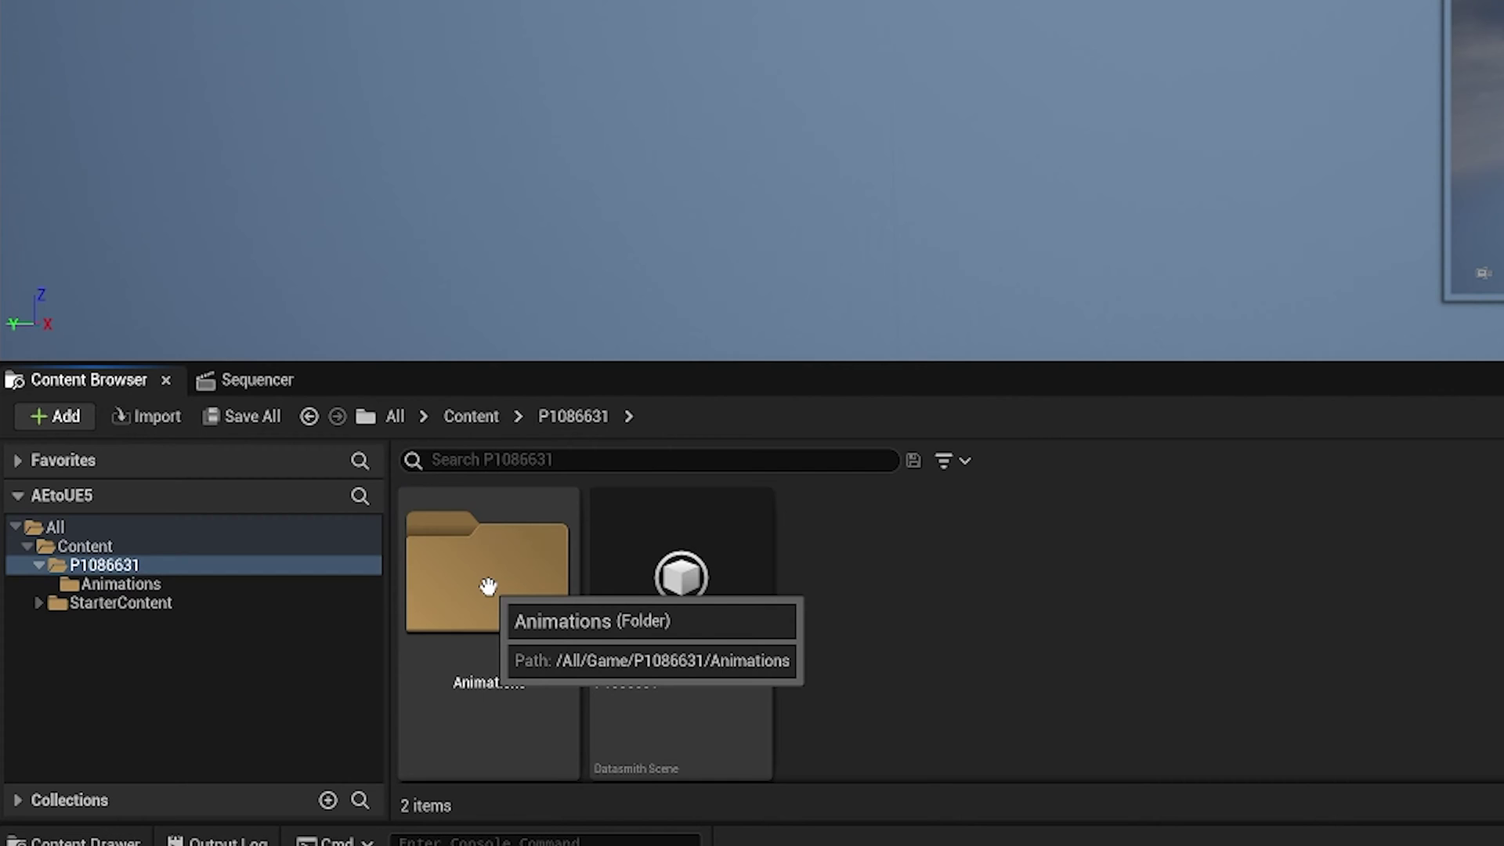
- Open the P1086631 level sequence from the imported Animations folder in Sequencer, showing the camera's keyframe range
{"action": "double_click", "coordinate": [488, 587]}
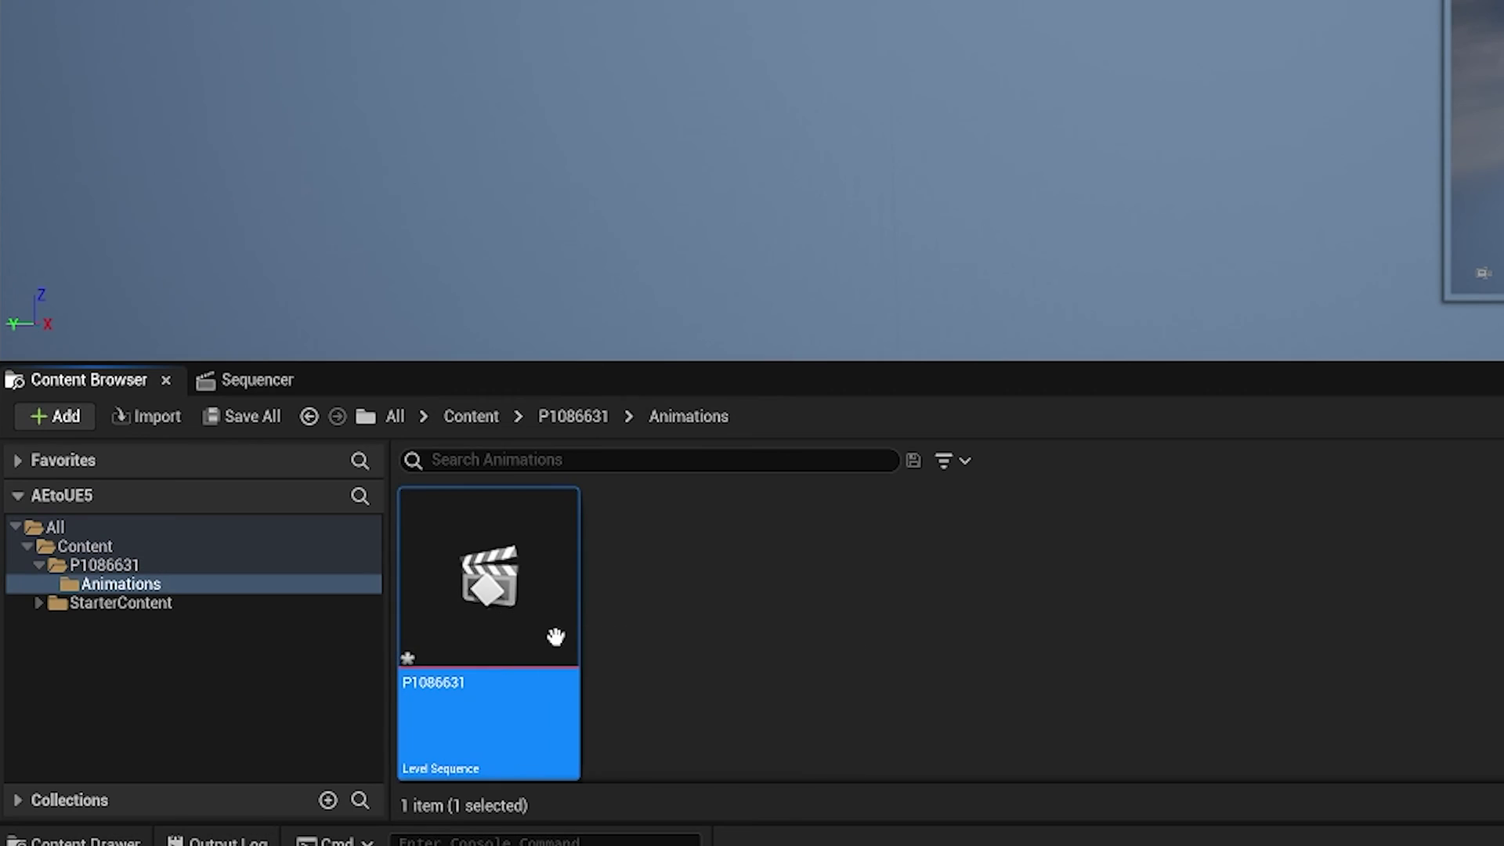
{"action": "left_click", "coordinate": [251, 381]}
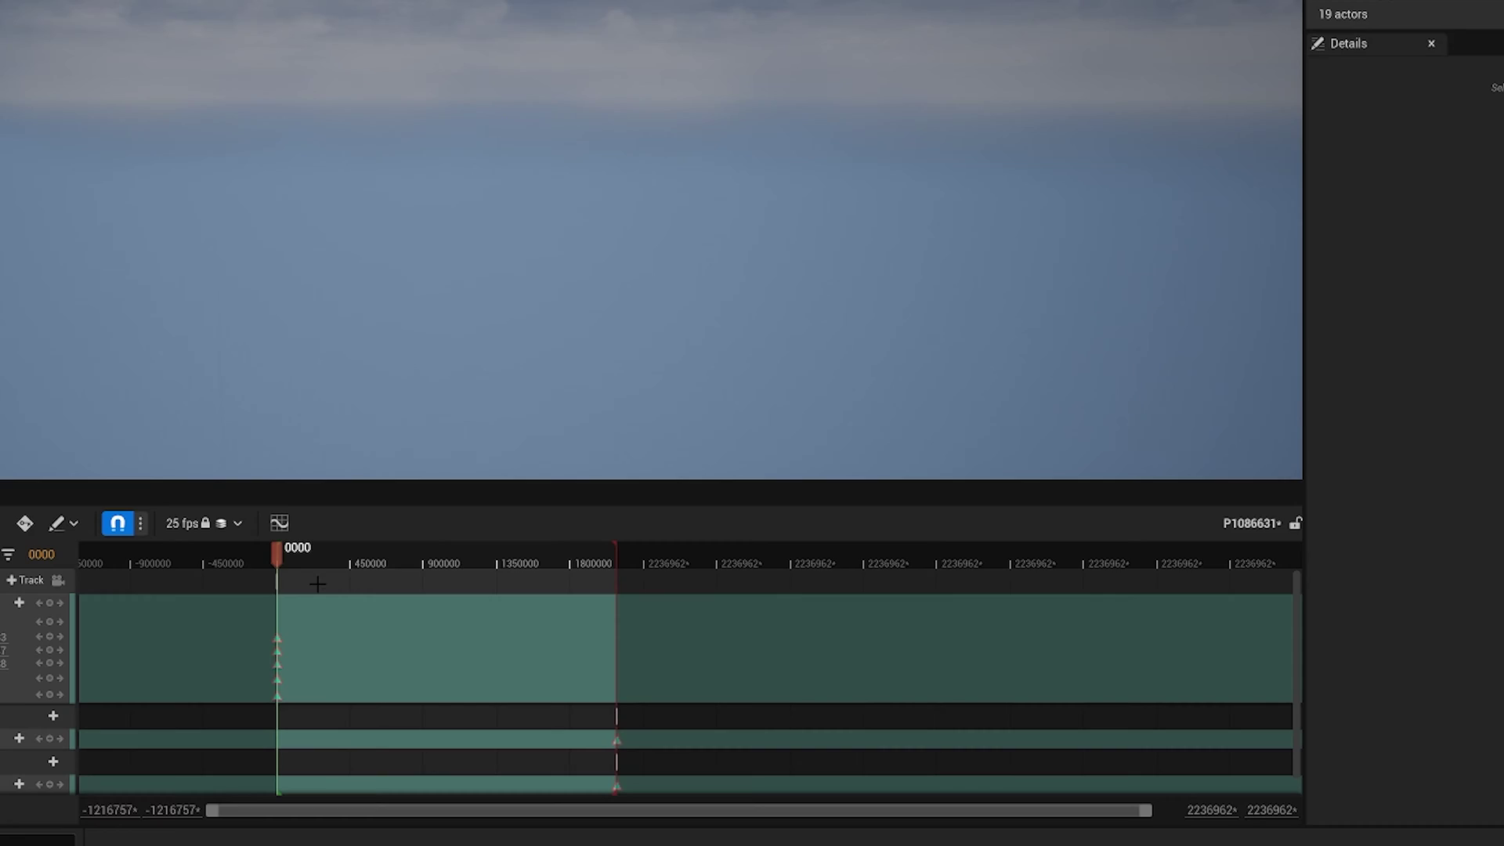
{"action": "scroll", "coordinate": [303, 566], "scroll_direction": "up", "scroll_amount": 5}
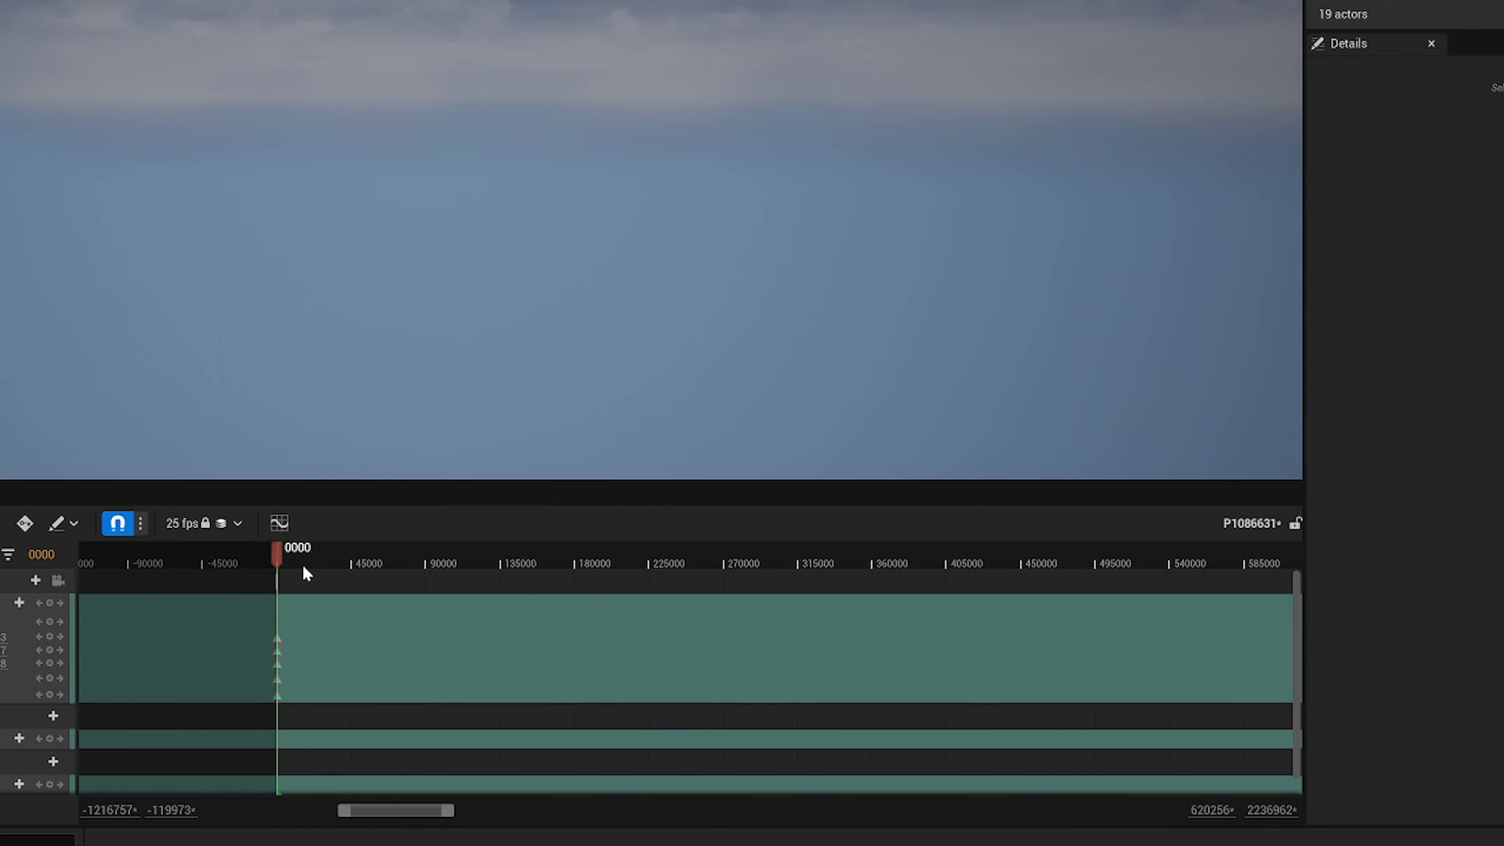
{"action": "scroll", "coordinate": [305, 566], "scroll_direction": "up", "scroll_amount": 10}
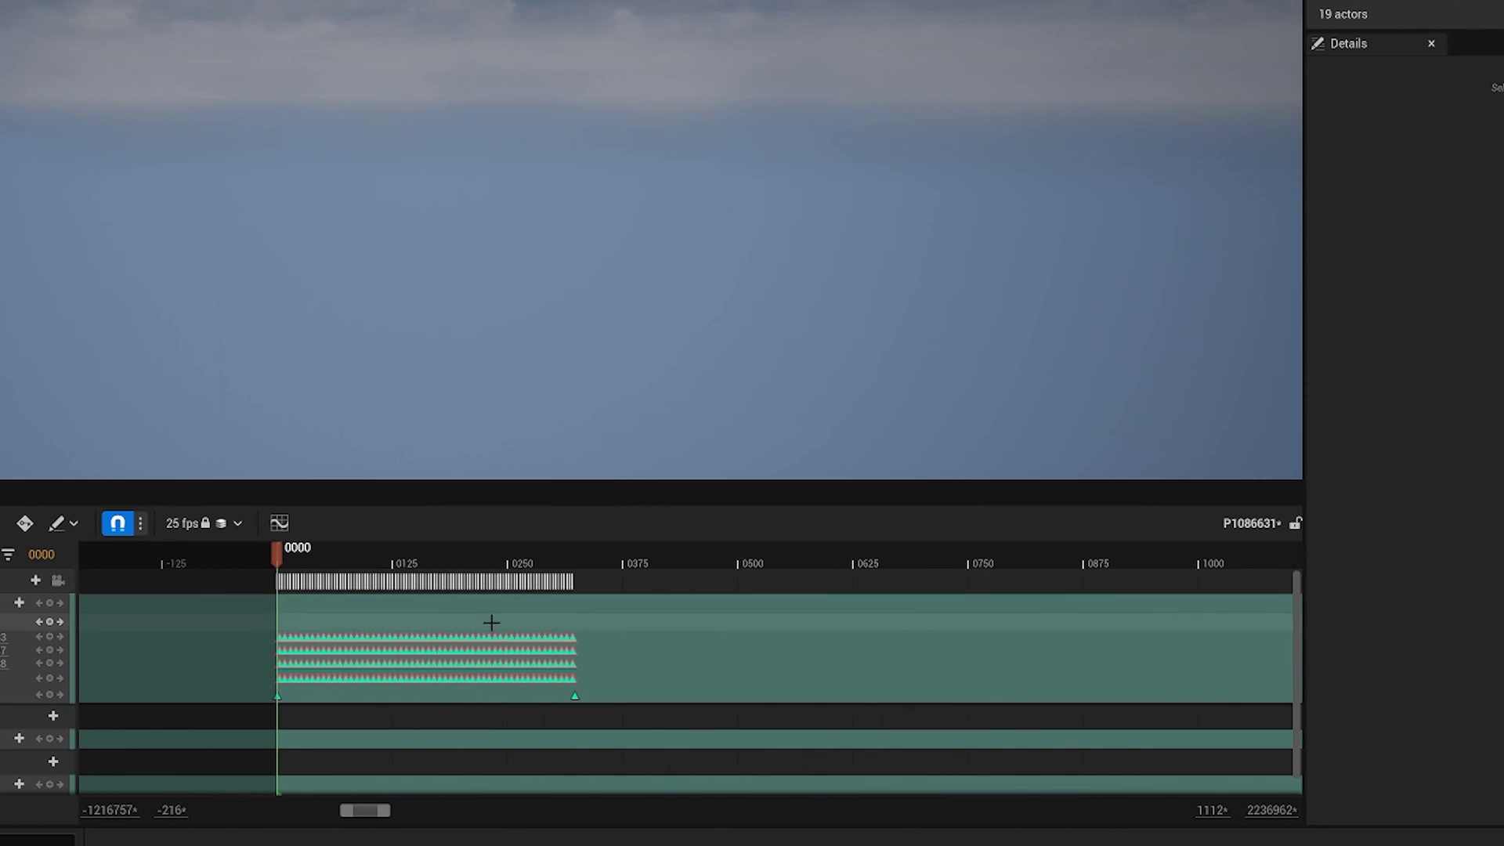
{"action": "scroll", "coordinate": [509, 624], "scroll_direction": "up", "scroll_amount": 3}
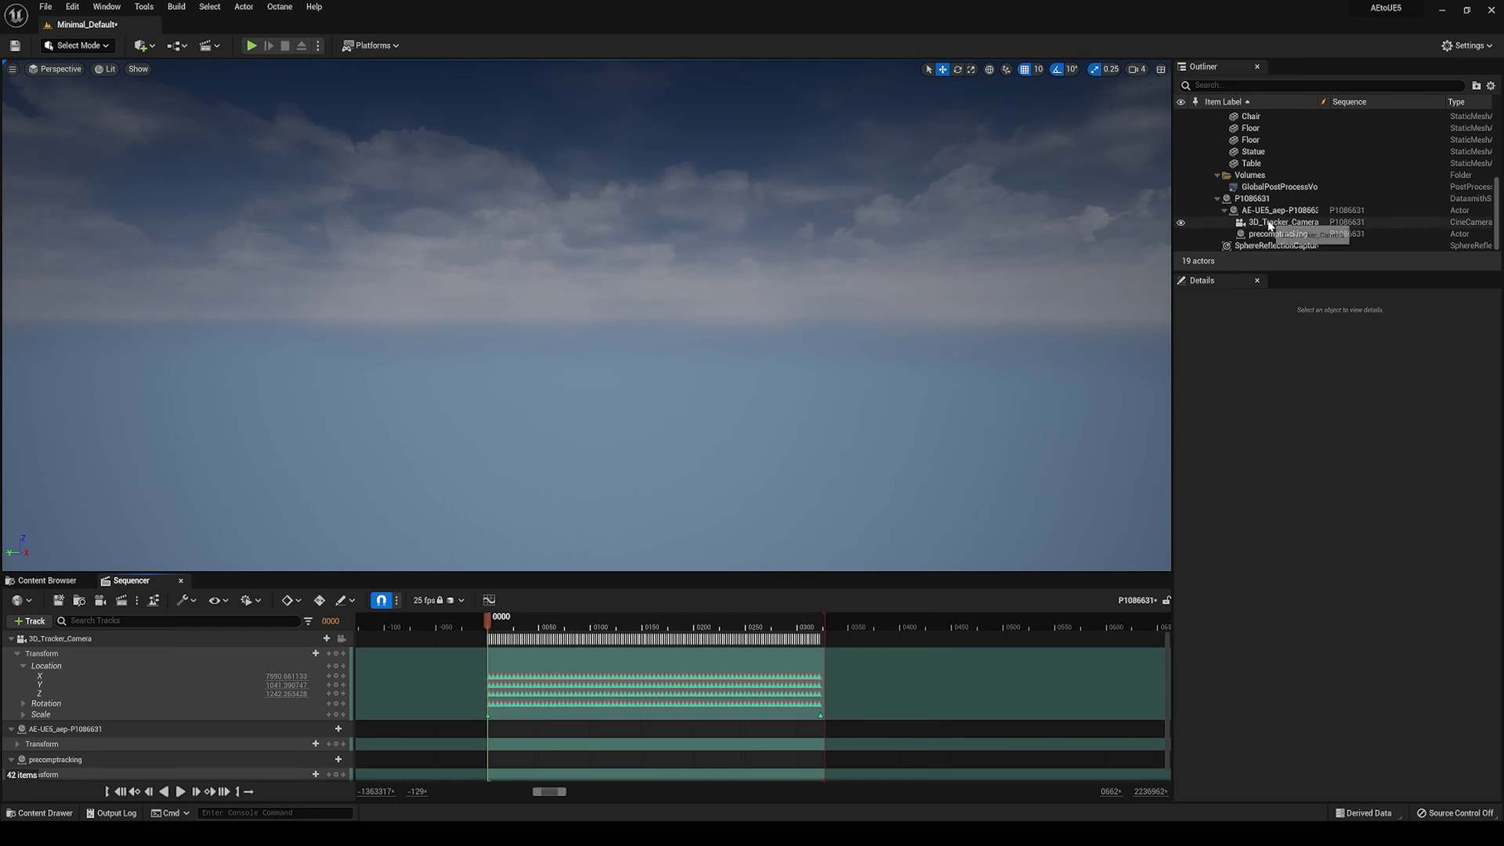
- Select 3D_Tracker_Camera and examine its motion path in the viewport
{"action": "left_click", "coordinate": [1270, 225]}
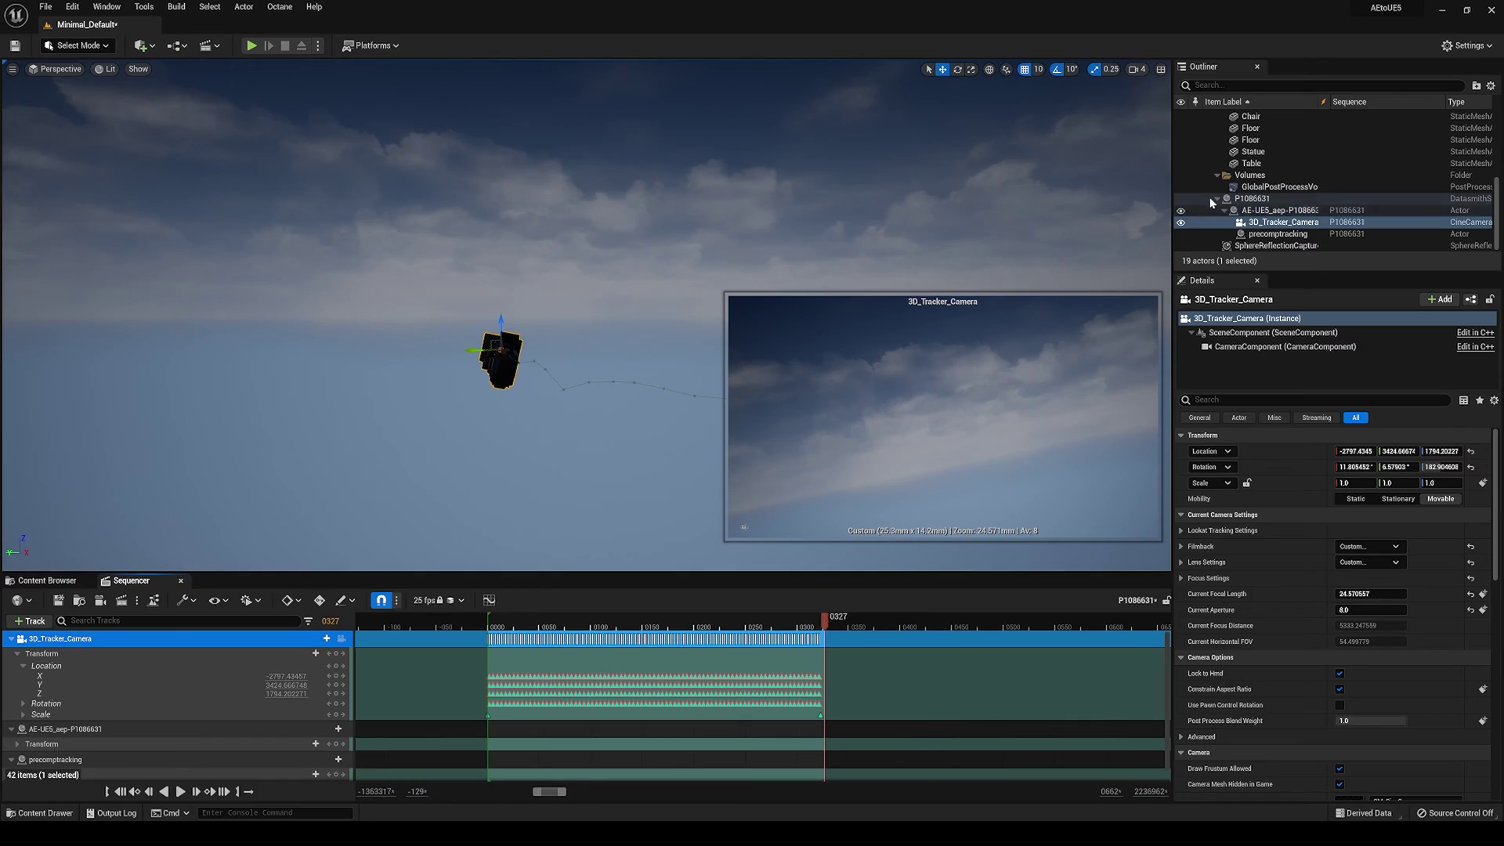
{"action": "right_click_drag", "start_coordinate": [631, 422], "coordinate": [813, 444]}
{"action": "right_click_drag", "start_coordinate": [610, 445], "coordinate": [607, 445]}
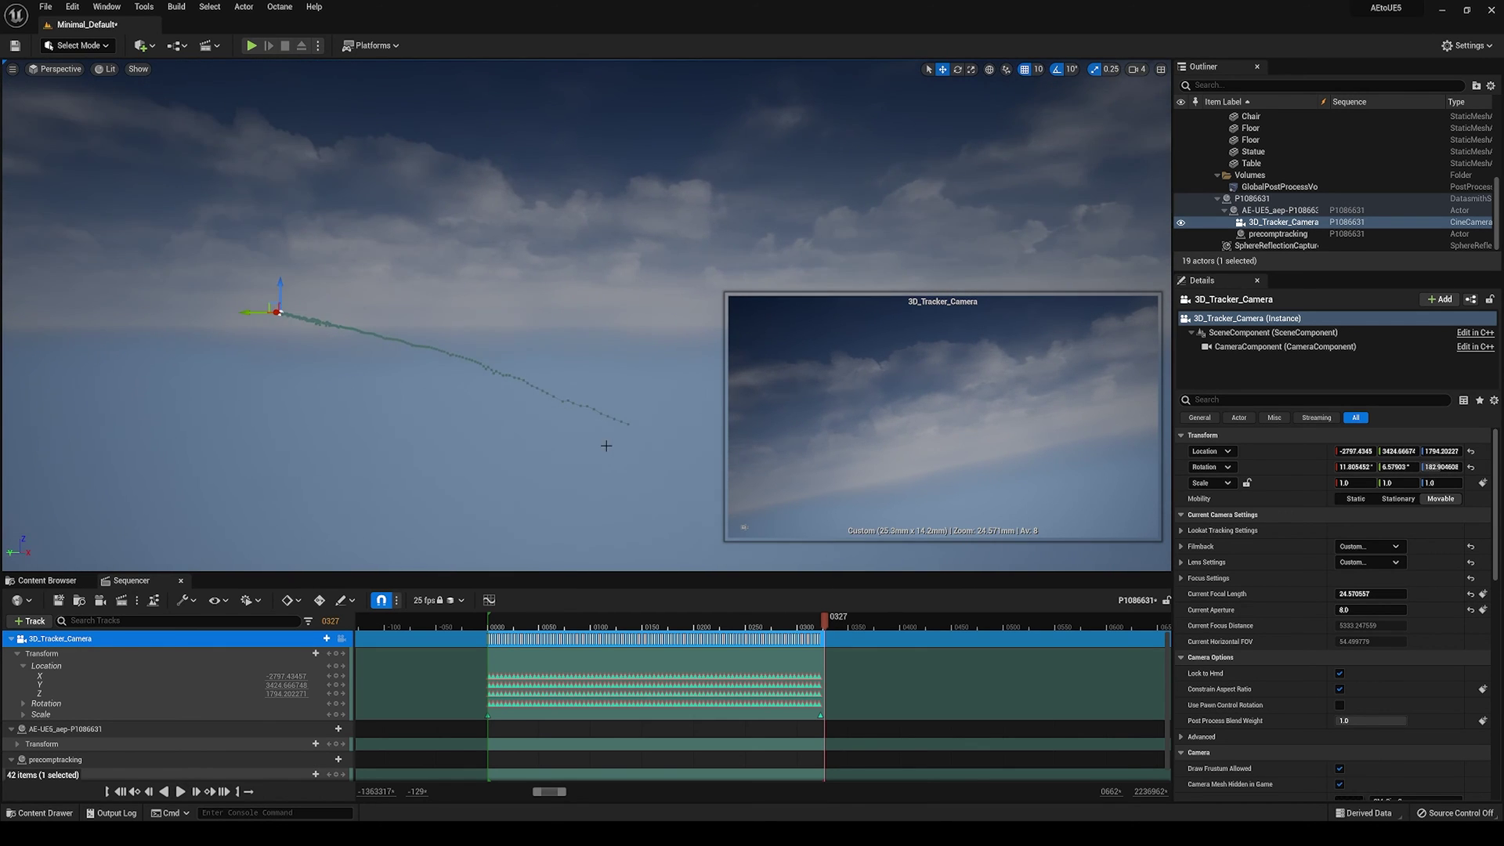
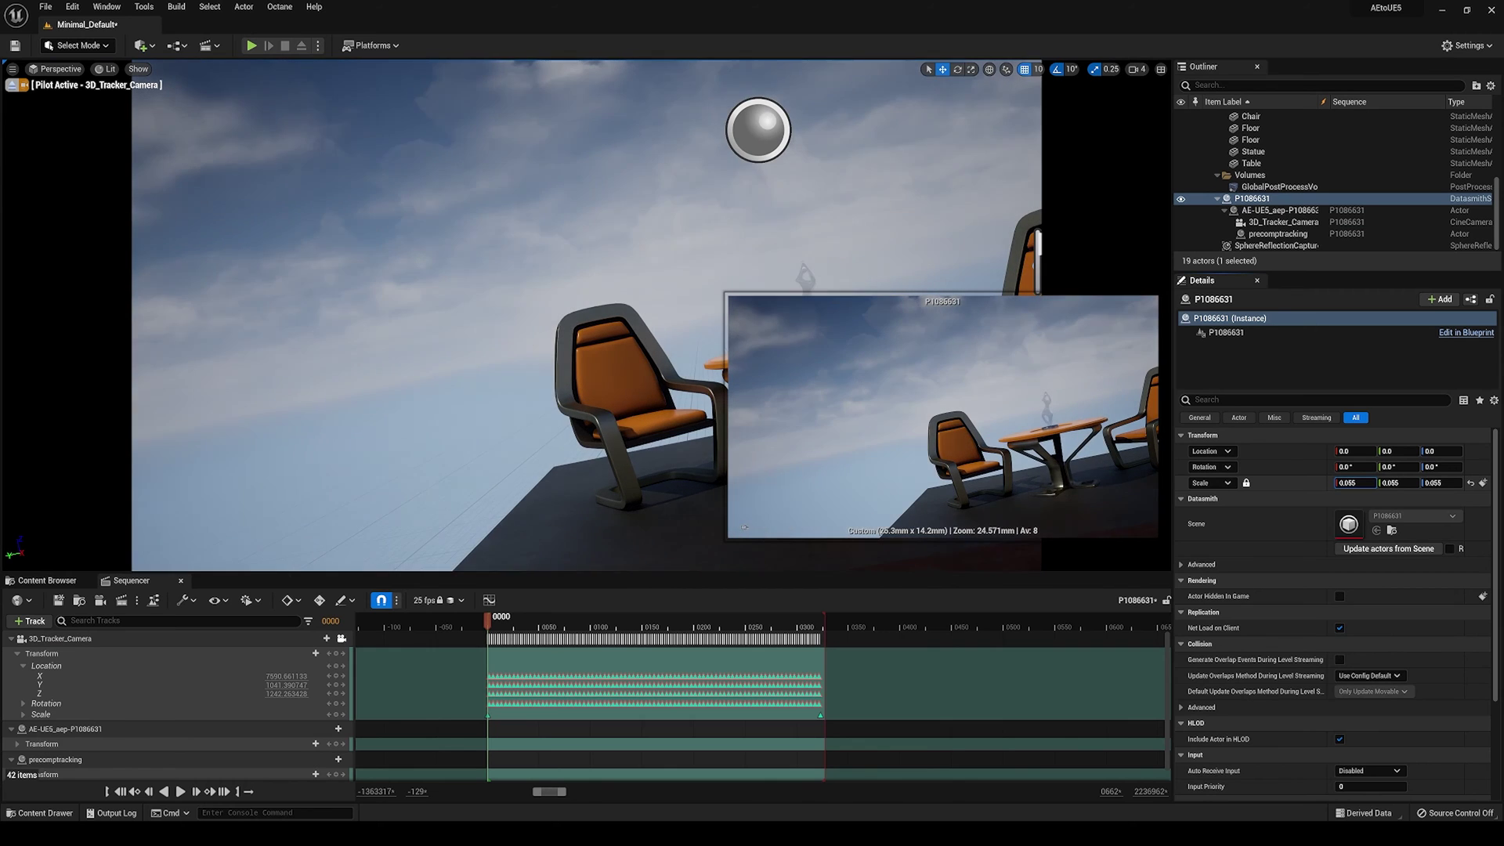
- Set the uniform scale of the P1086631 scene actor to 0.08 and scrub the sequence to frame 1
{"action": "left_click_drag", "start_coordinate": [1355, 482], "coordinate": [1378, 482]}
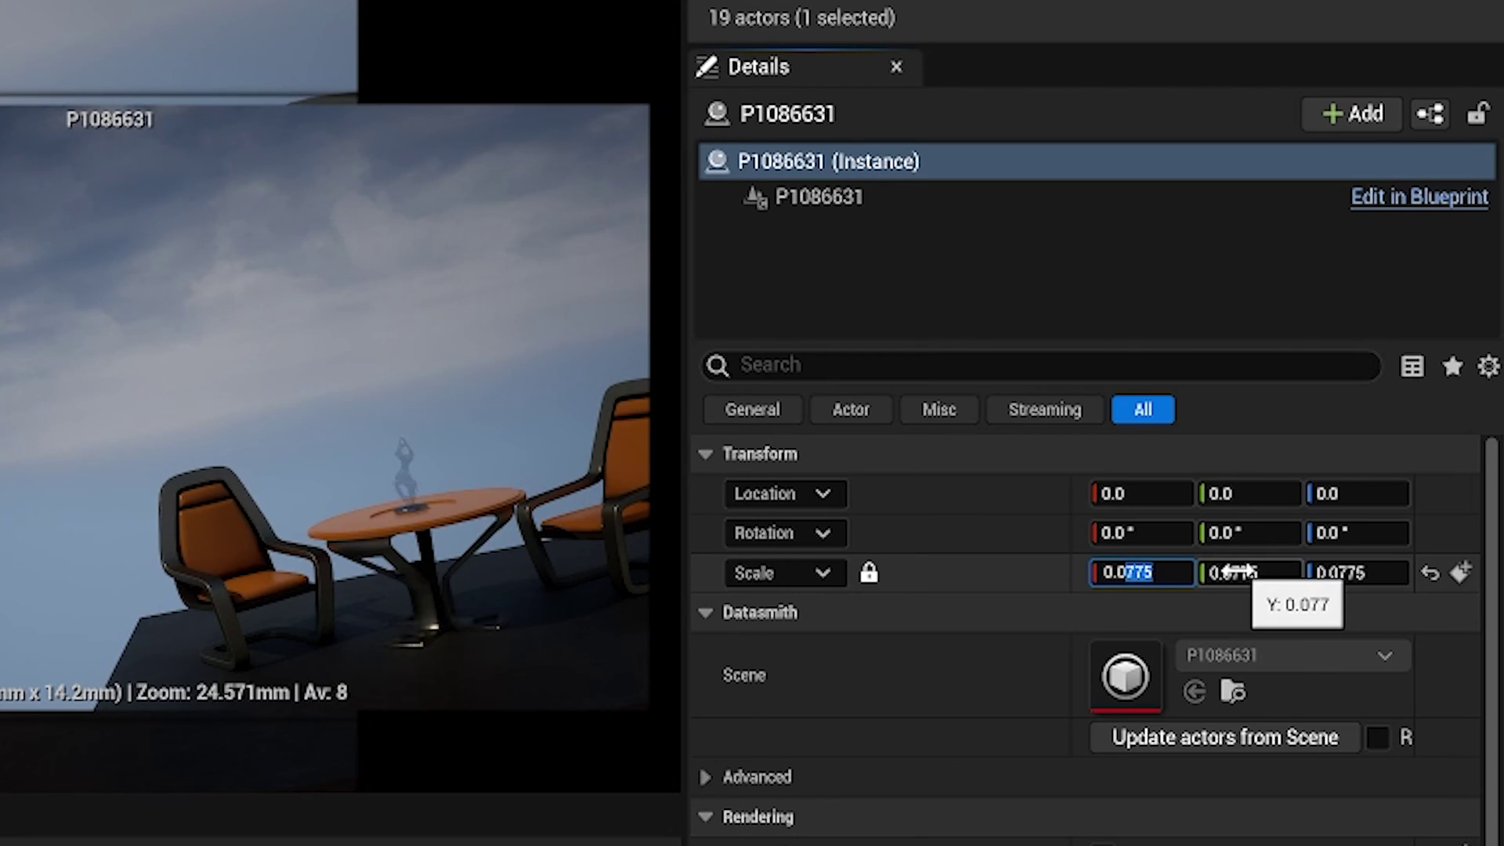
{"action": "left_click_drag", "start_coordinate": [1239, 571], "coordinate": [1237, 571]}
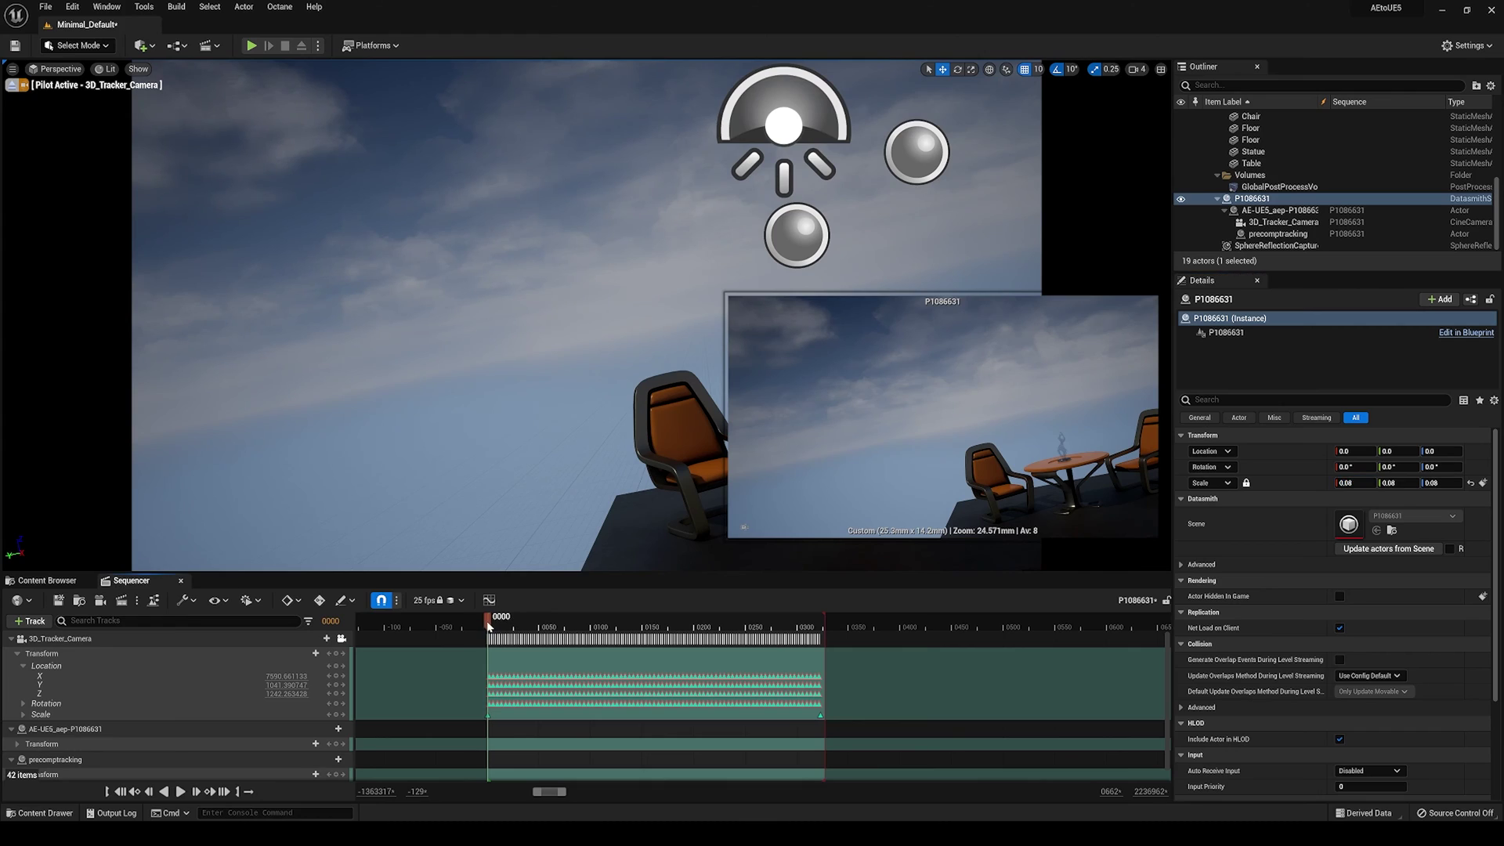
{"action": "mouse_move", "coordinate": [489, 624]}
{"action": "left_mouse_down"}
{"action": "mouse_move", "coordinate": [622, 626]}
{"action": "mouse_move", "coordinate": [491, 638]}
{"action": "left_mouse_up"}
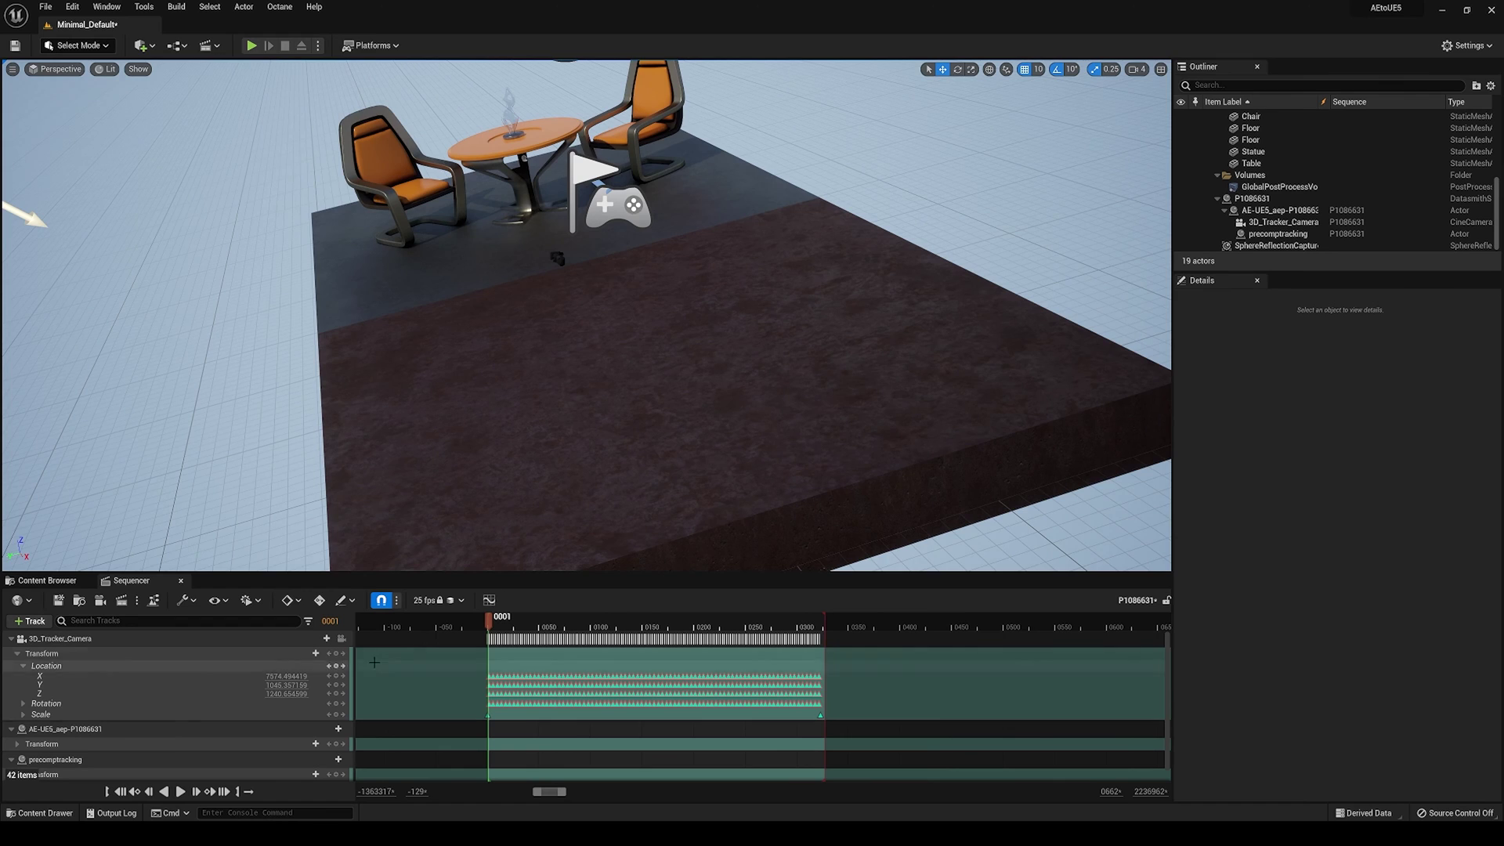
- View the scene through 3D_Tracker_Camera and rotate the P1086631 scene actor around the X axis
{"action": "left_click", "coordinate": [341, 638]}
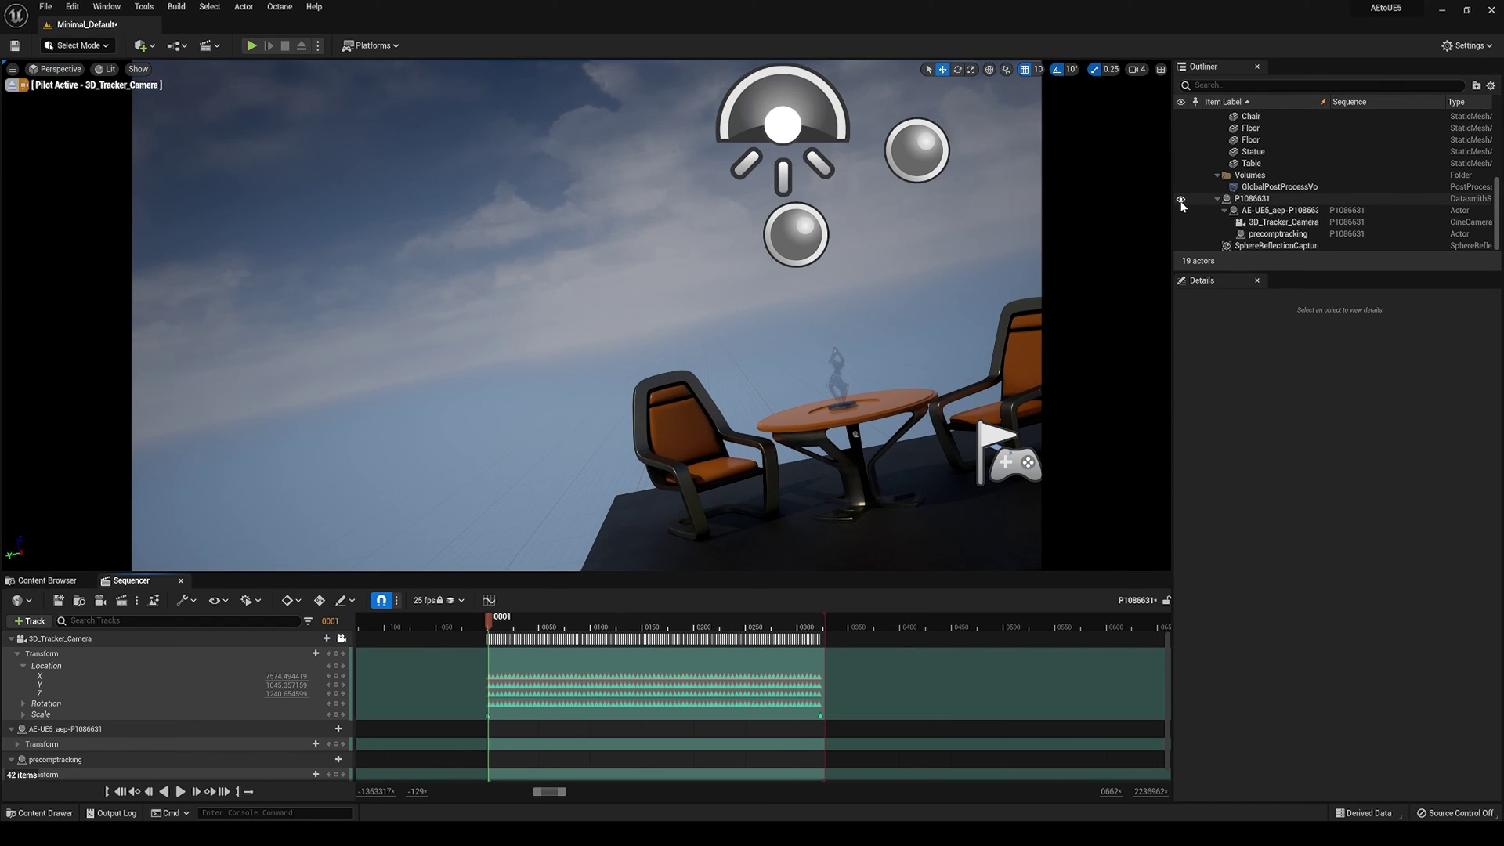
{"action": "left_click", "coordinate": [1283, 202]}
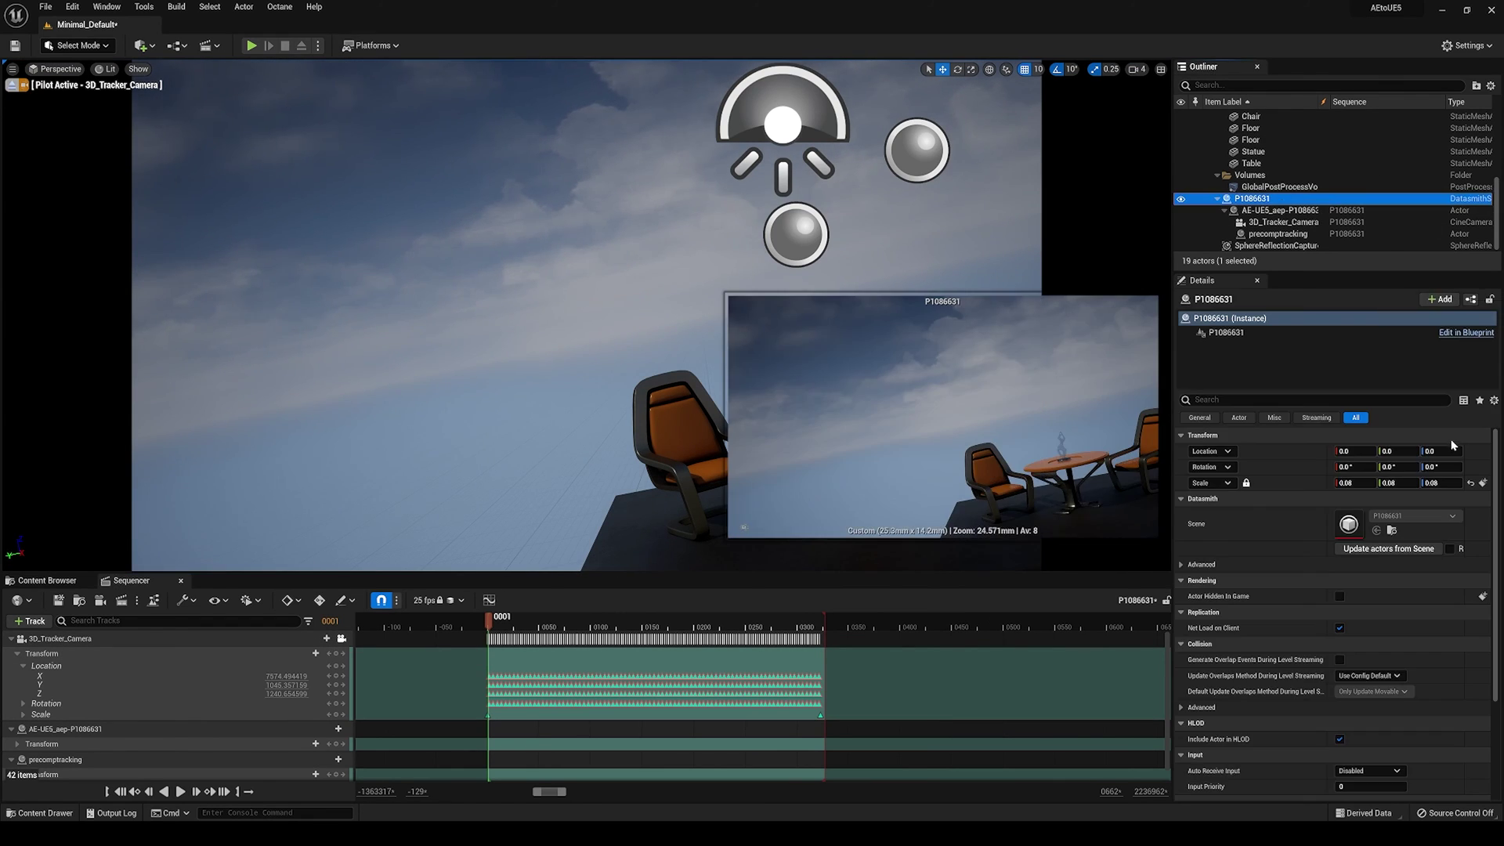
{"action": "left_click_drag", "start_coordinate": [1354, 467], "coordinate": [1410, 467]}
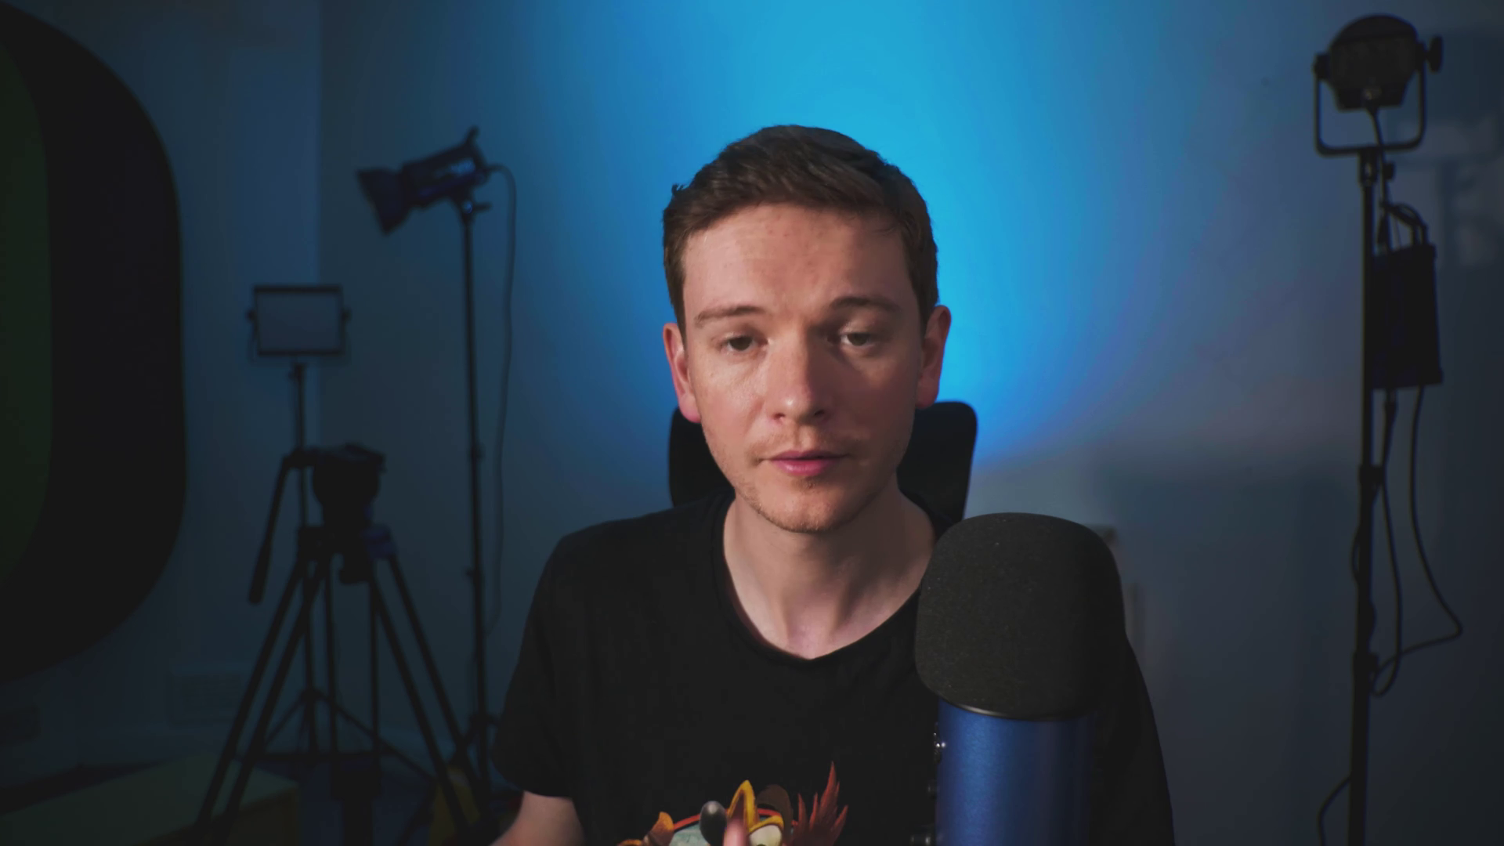